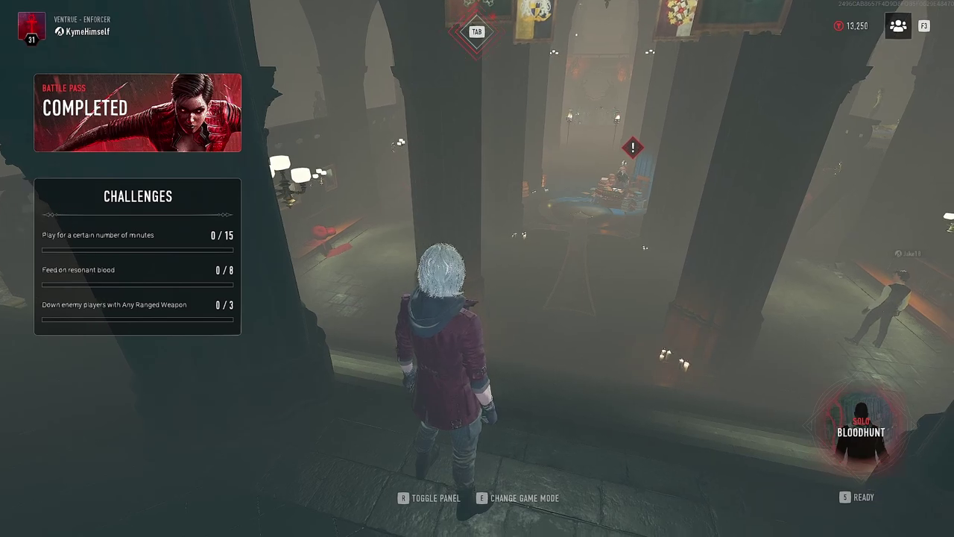
Set the brightness to 0.5 in the basic graphics settings, apply it and return to the game view
key(Escape)
click(481, 257)
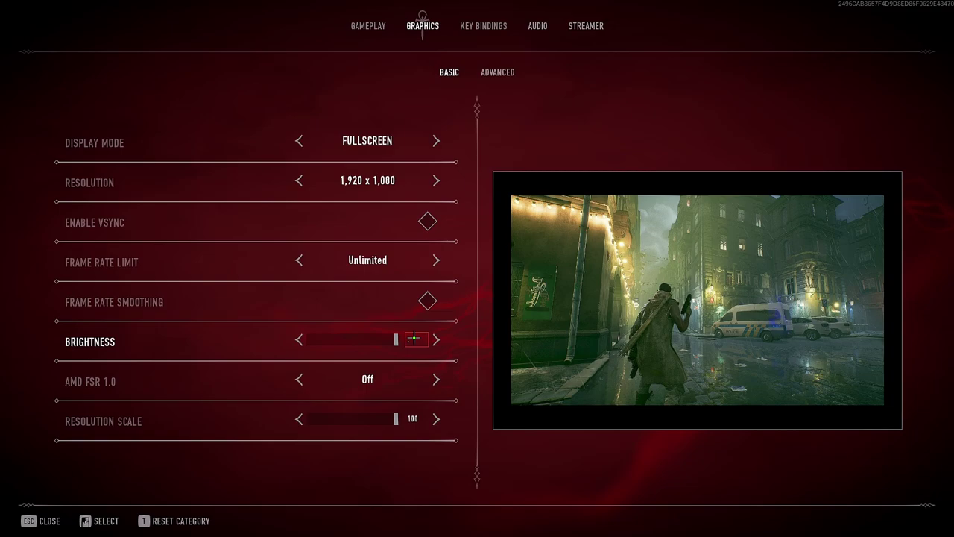
text(0.5)
key(Return)
click(235, 520)
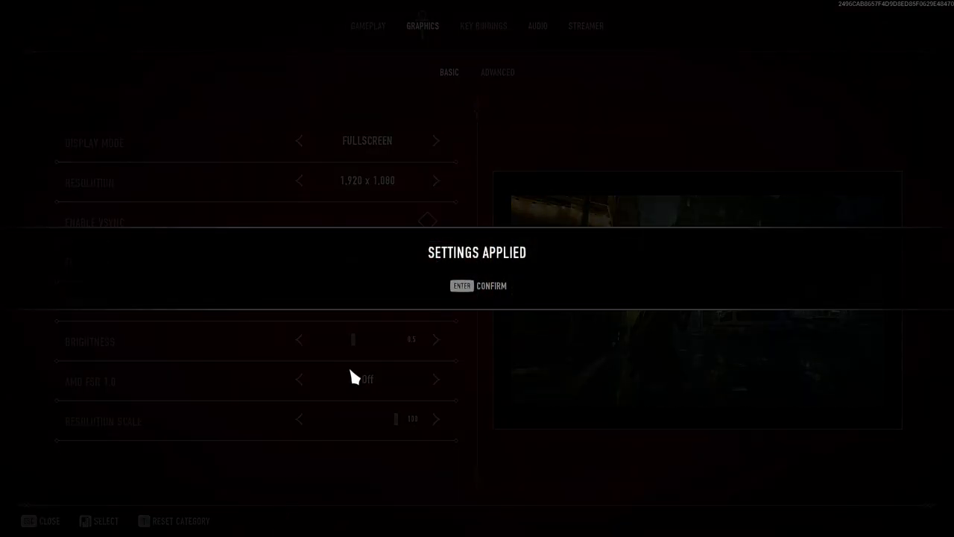
key(Return)
key(Escape)
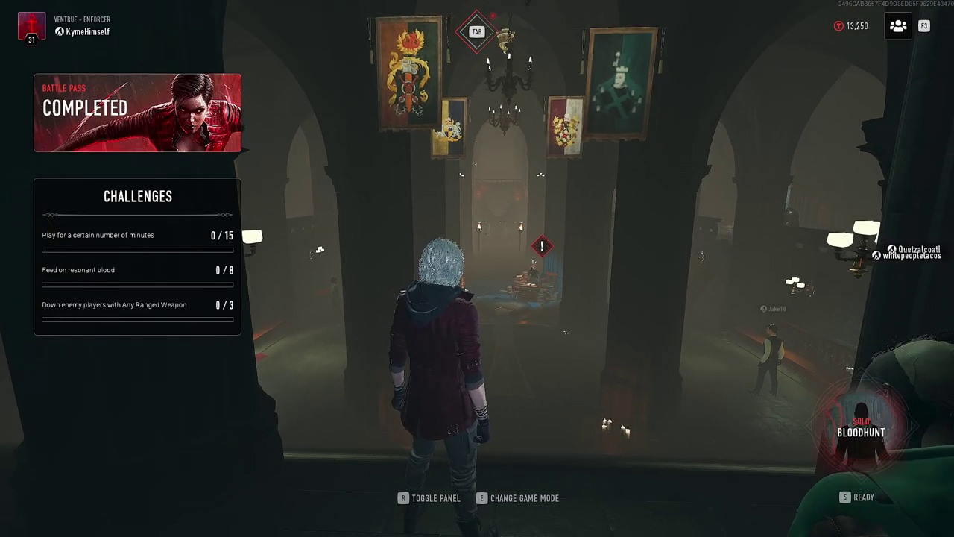
Raise the brightness to 1 in the basic graphics settings, apply it and close the settings
key(Escape)
click(479, 252)
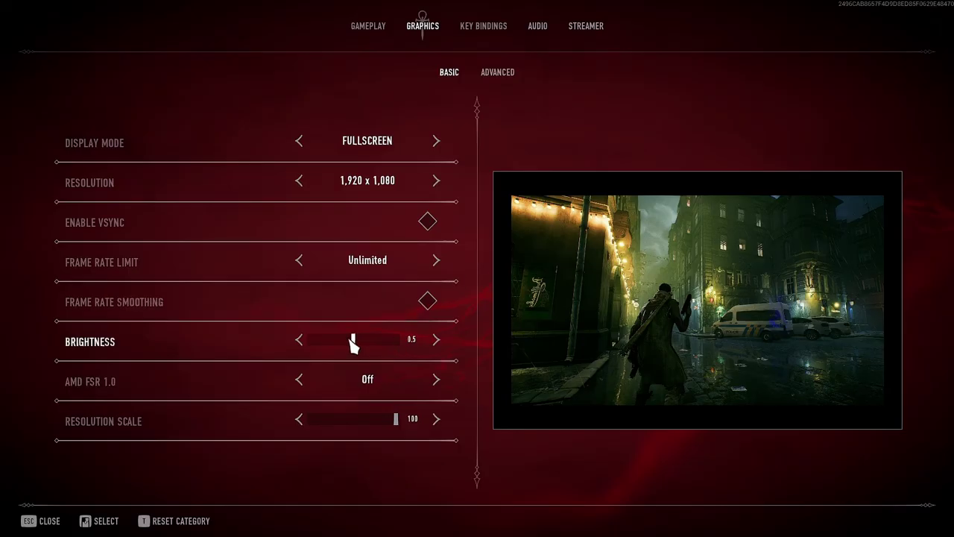
drag(354, 343, 397, 341)
click(251, 520)
click(485, 289)
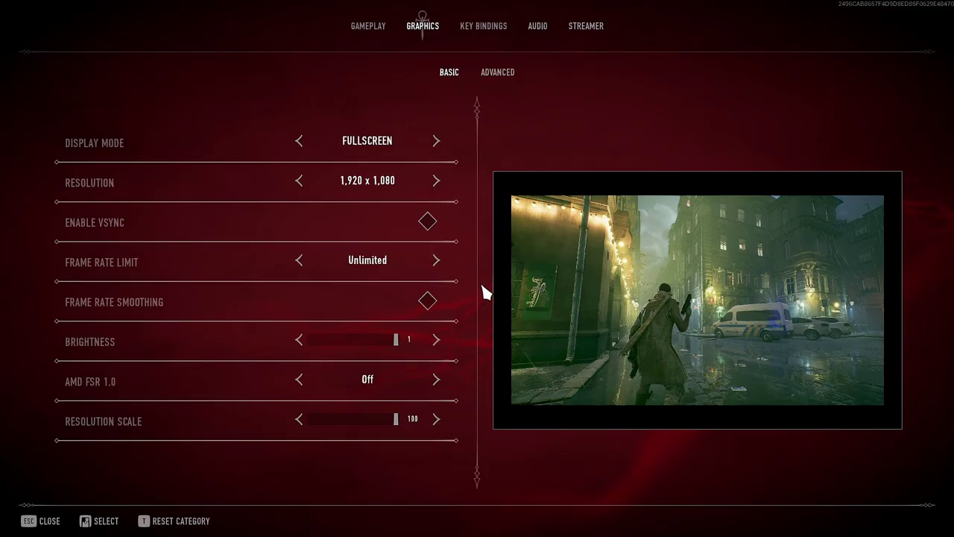
key(Escape)
Set the resolution scale to 80 in the basic graphics settings and apply the change
key(Escape)
click(480, 252)
click(419, 420)
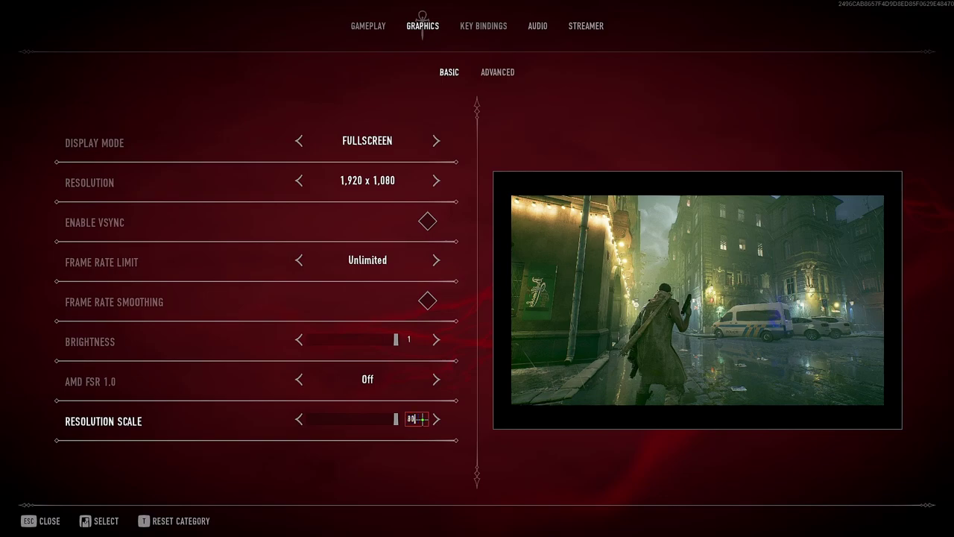
key(Return)
click(261, 526)
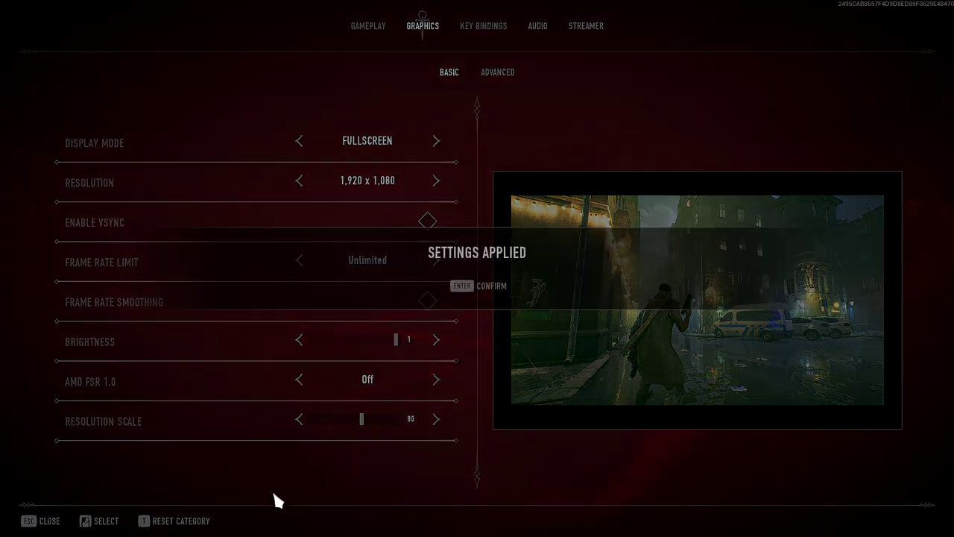
click(488, 286)
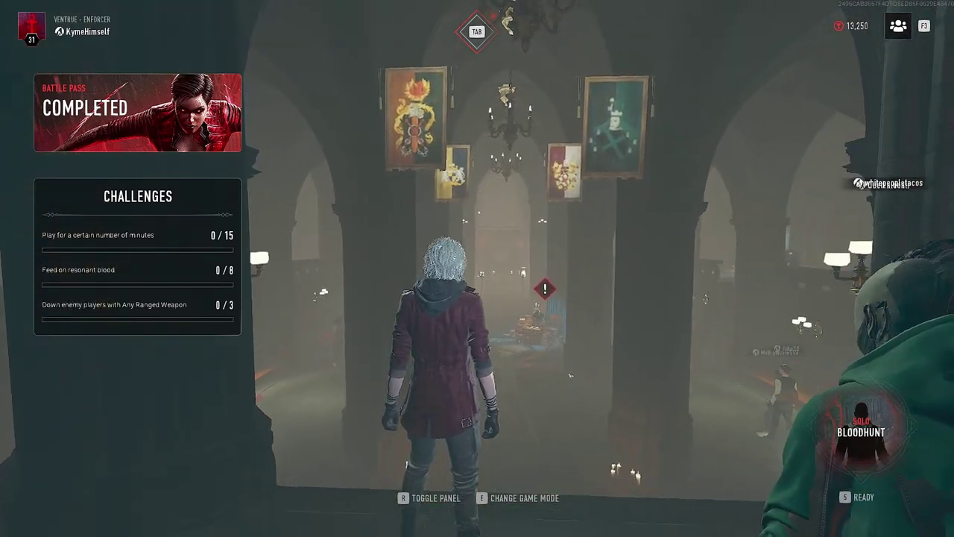
Lower the resolution scale to 53, apply it and look at the result in the game view
key(Escape)
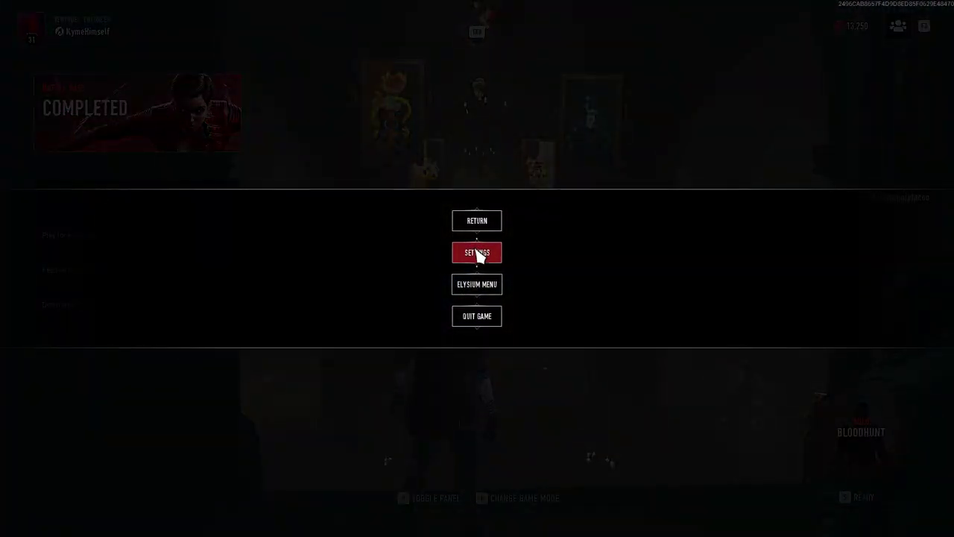
click(477, 253)
drag(383, 422, 317, 422)
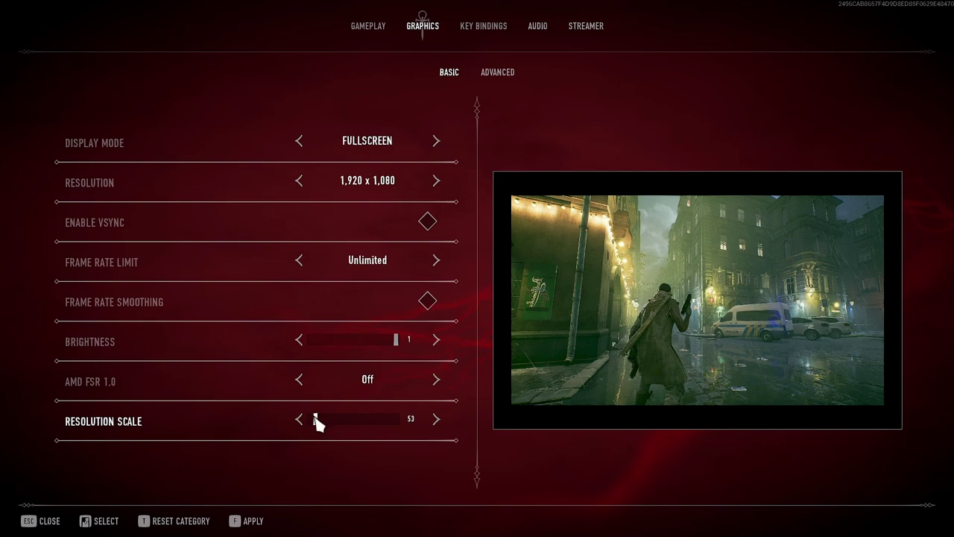
click(248, 520)
click(486, 288)
key(Escape)
key(w)
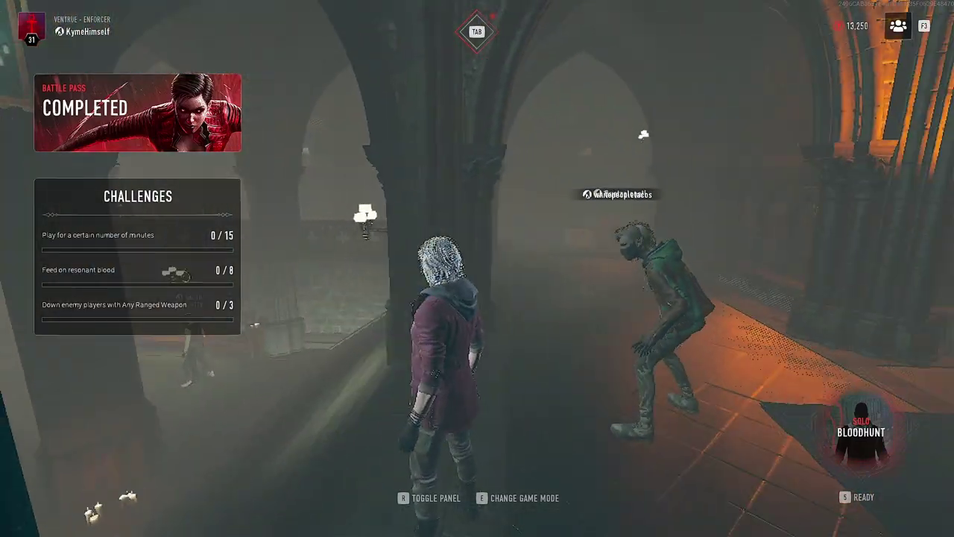
Set the resolution scale to 100, apply it and return to the game view
key(Escape)
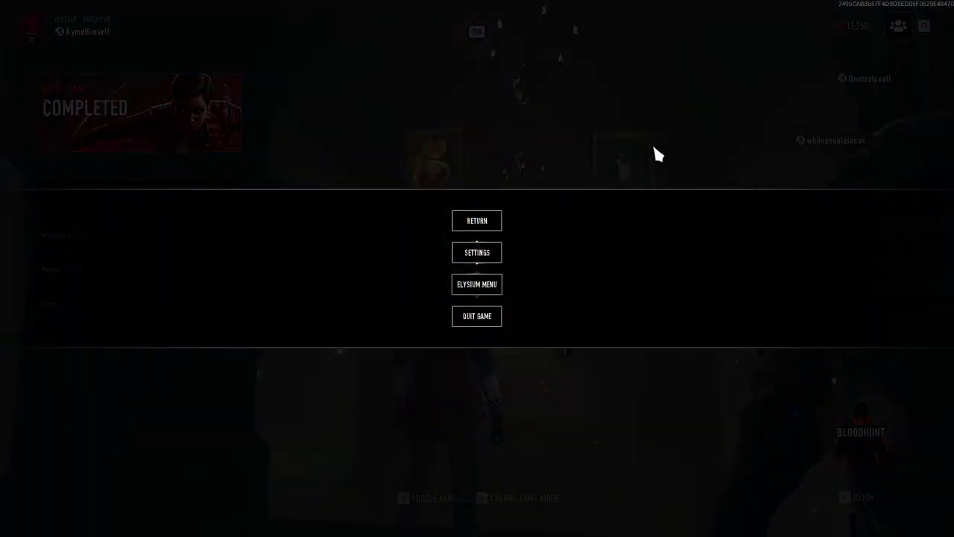
click(497, 251)
click(239, 522)
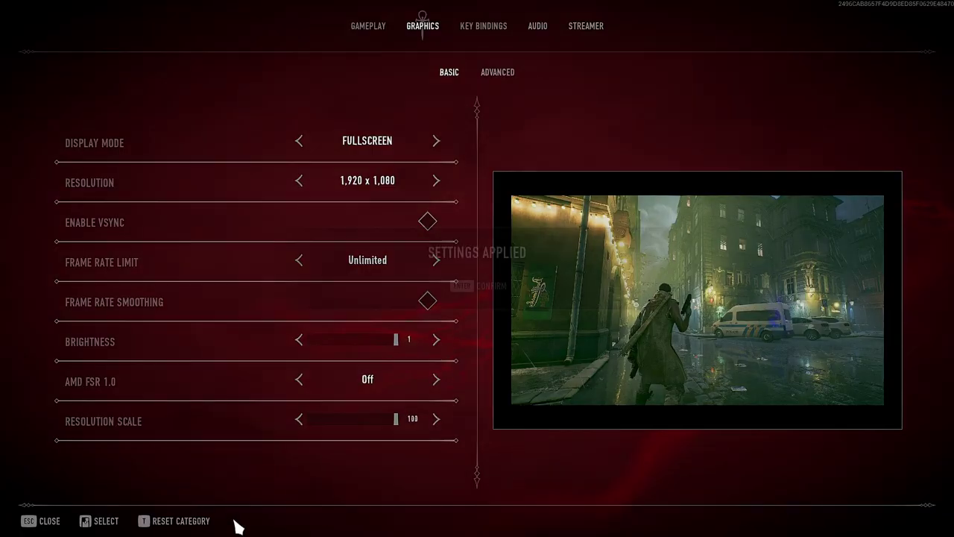
click(476, 290)
key(Escape)
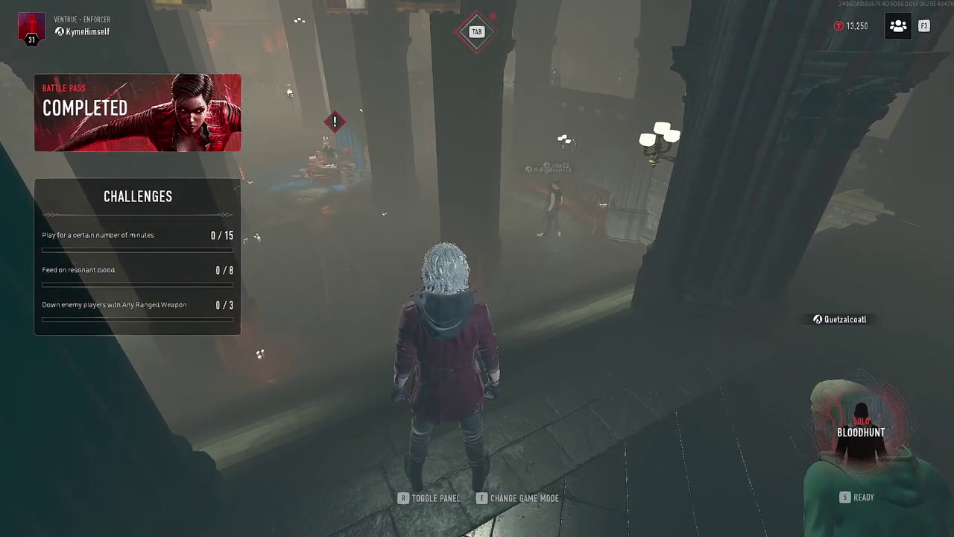
Switch the view distance to High and back to Ultra in the advanced graphics settings
key(Escape)
click(485, 287)
click(492, 72)
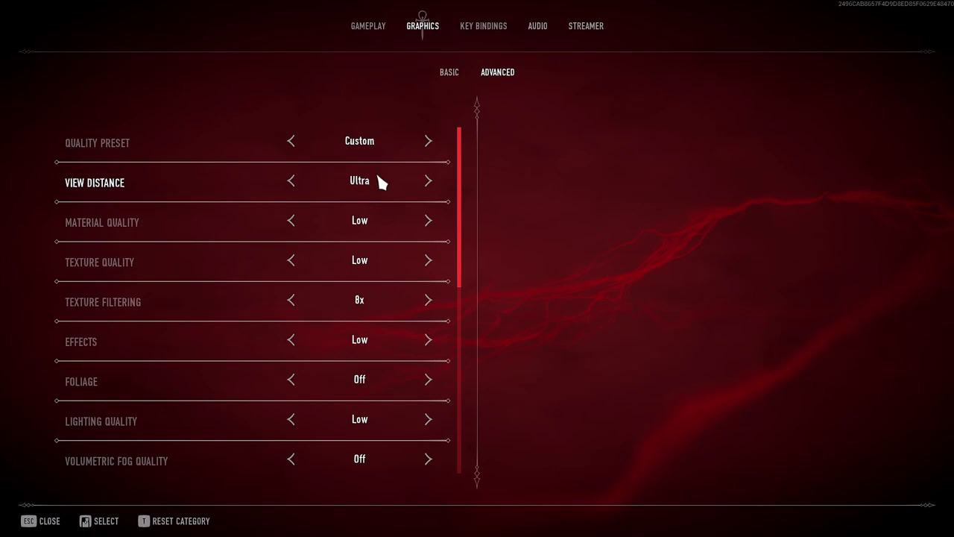
click(297, 182)
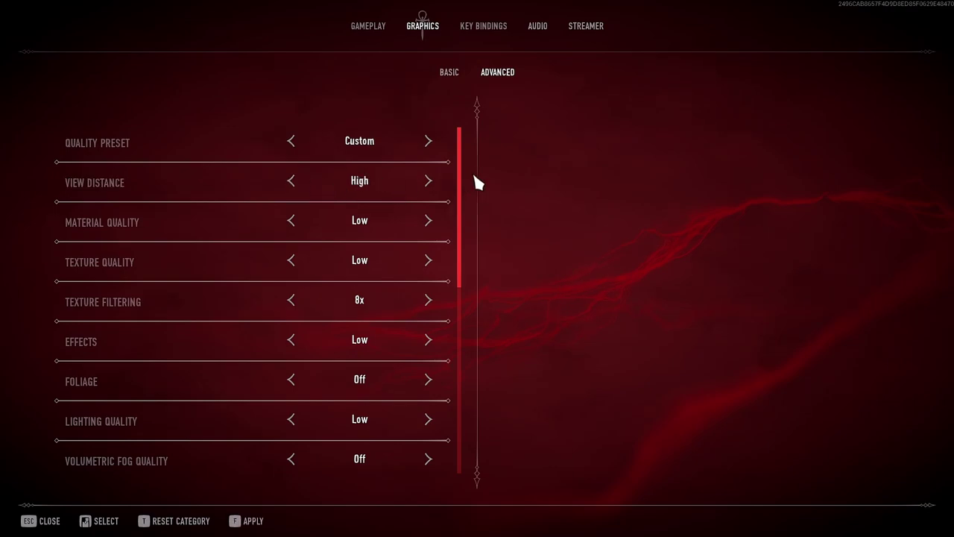
click(425, 183)
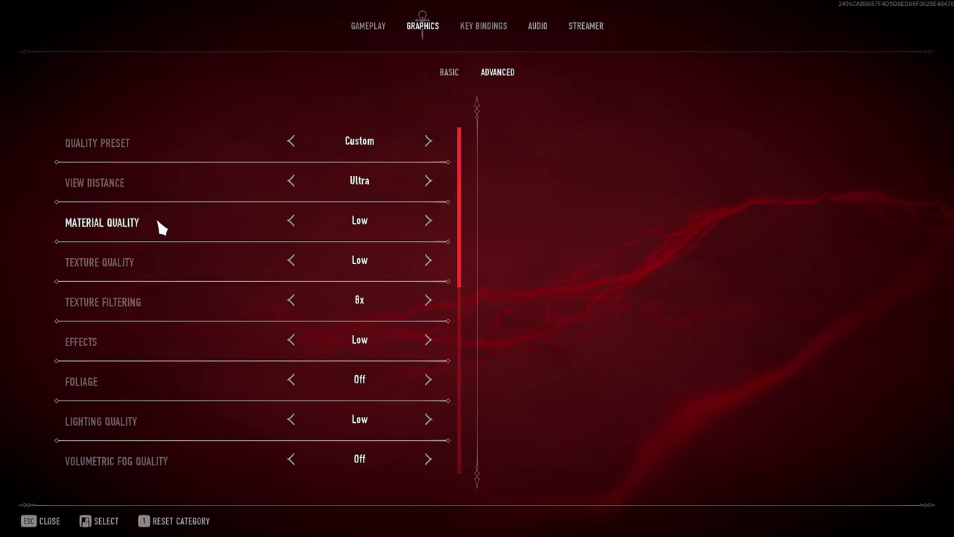
Review the remaining advanced graphics settings down to light shafts and close the settings
scroll(462, 187, down, 1)
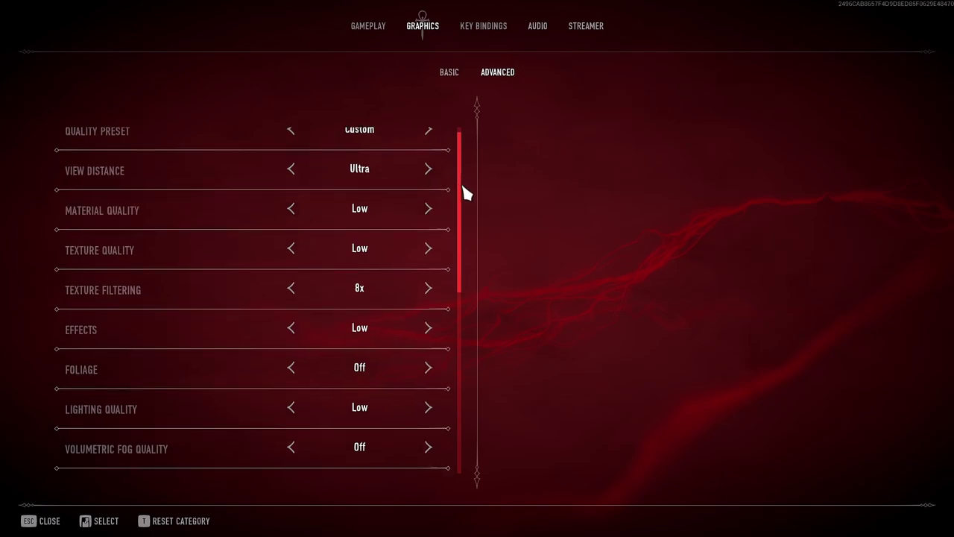
scroll(462, 186, up, 1)
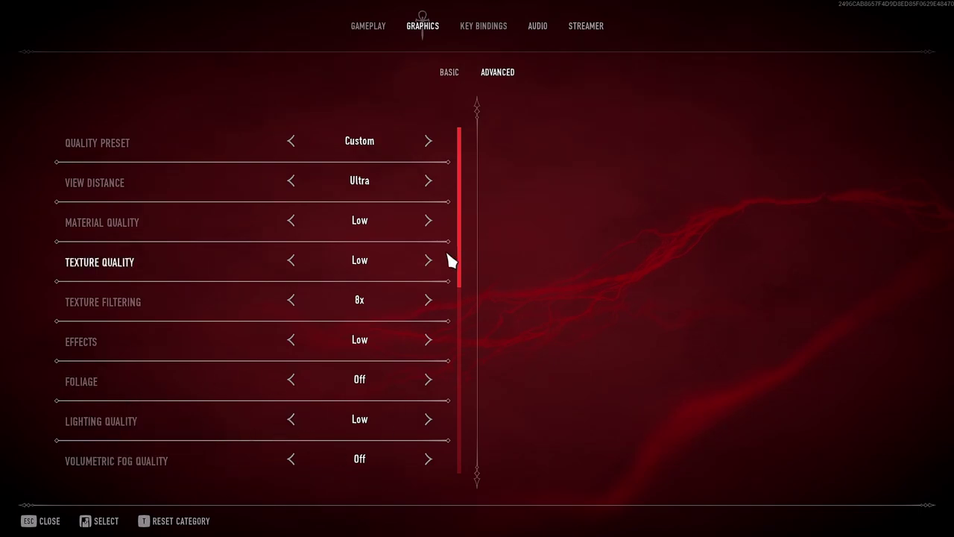
drag(462, 246, 443, 373)
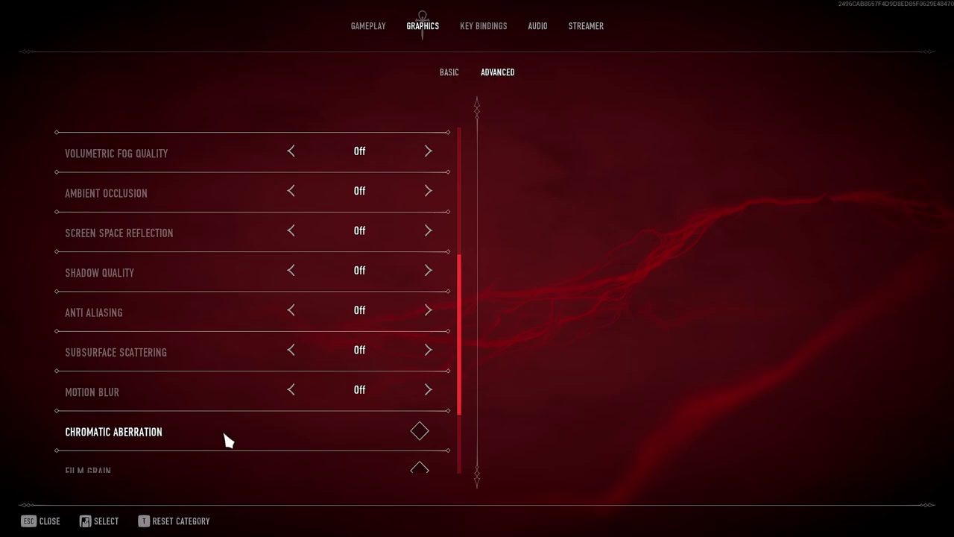
drag(462, 287, 456, 336)
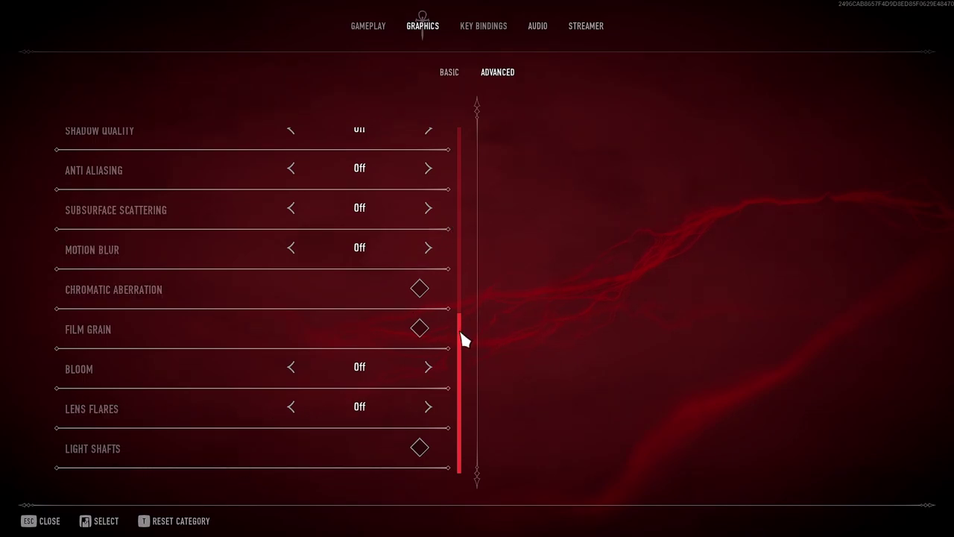
drag(462, 339, 470, 147)
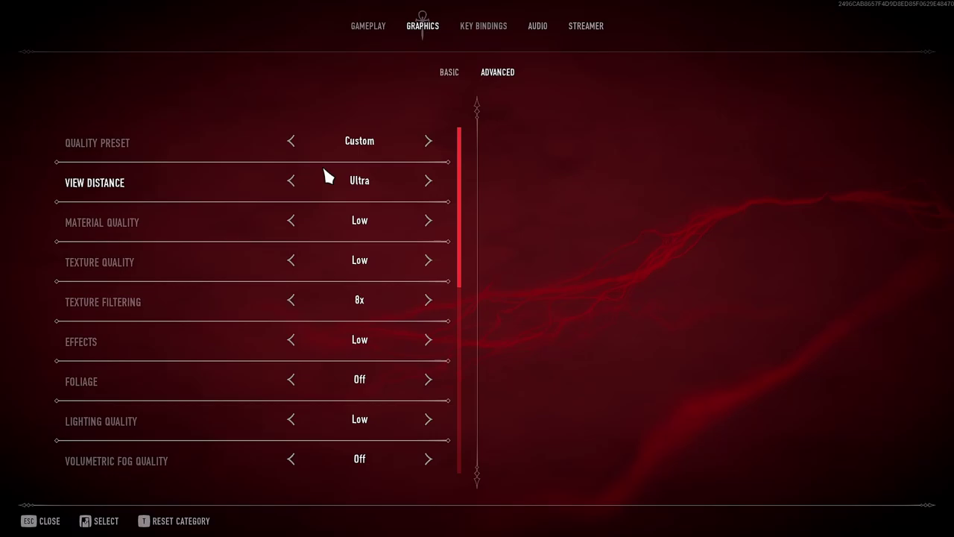
key(Escape)
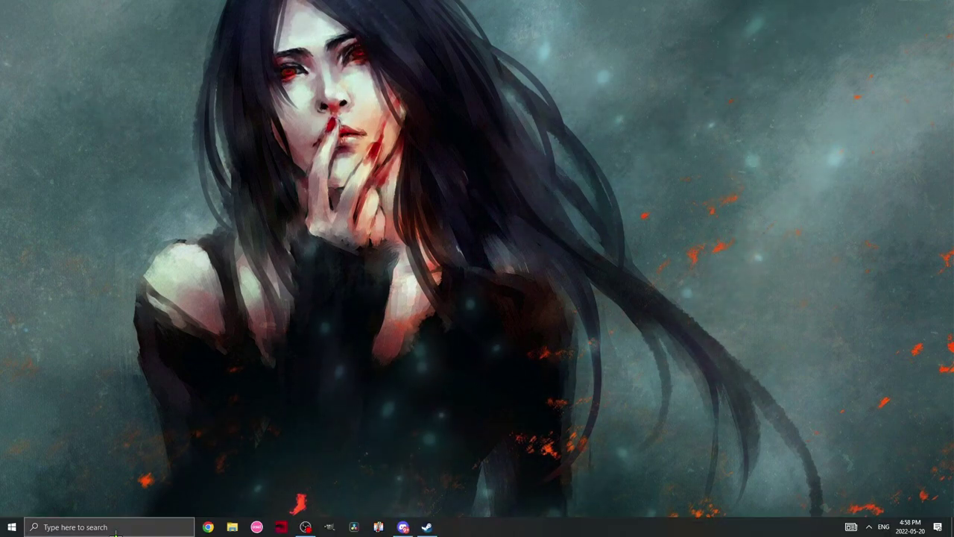
Switch to the Windows desktop, open the %appdata% folder through search and maximize its window
click(116, 527)
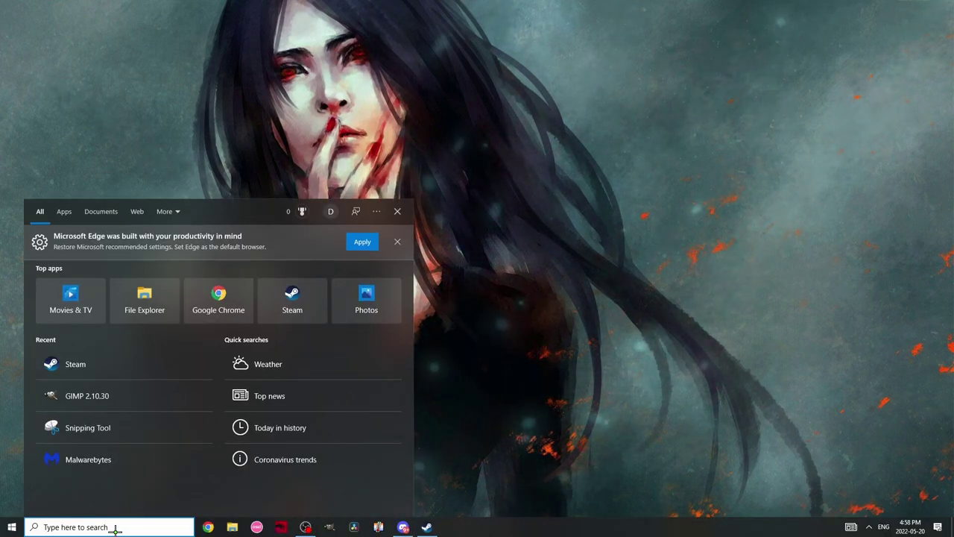
text(%)
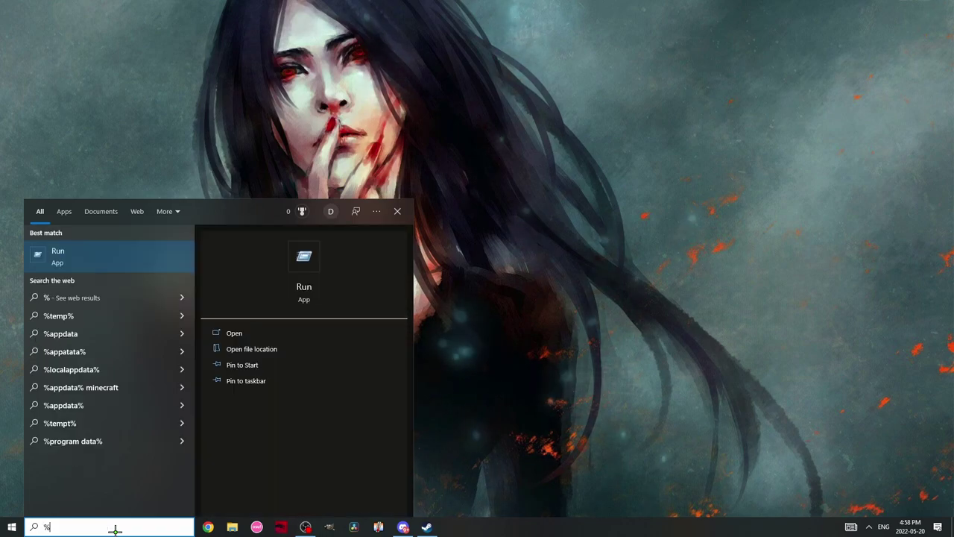
text(appdata%)
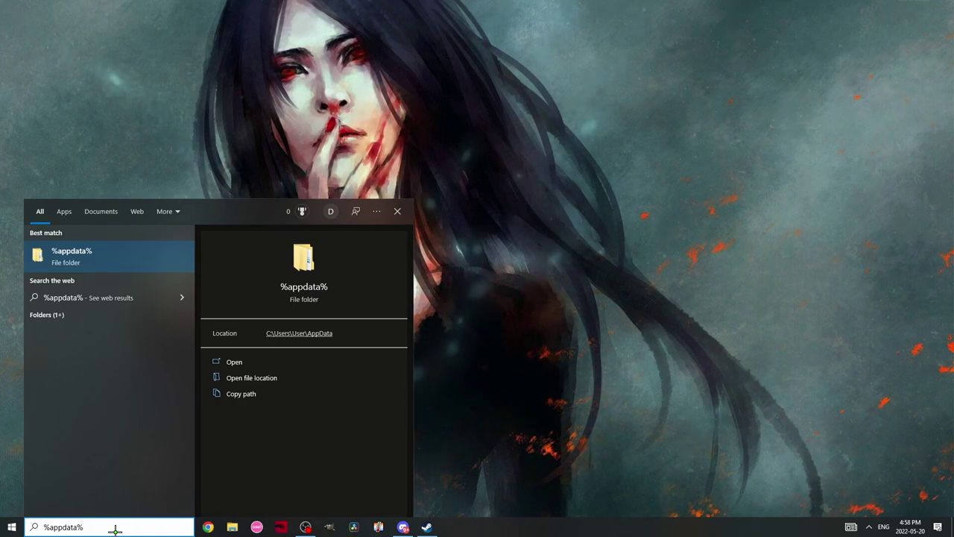
key(Return)
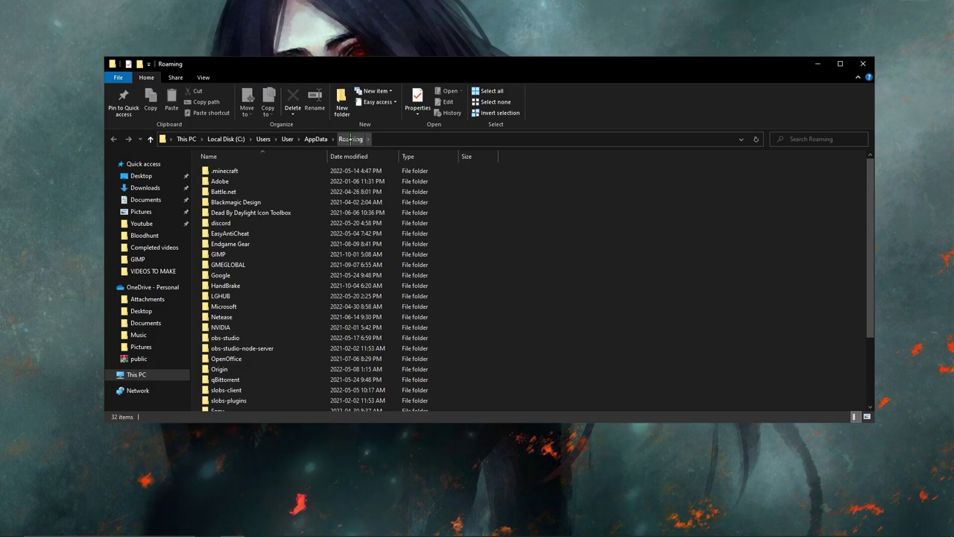
key(super+Up)
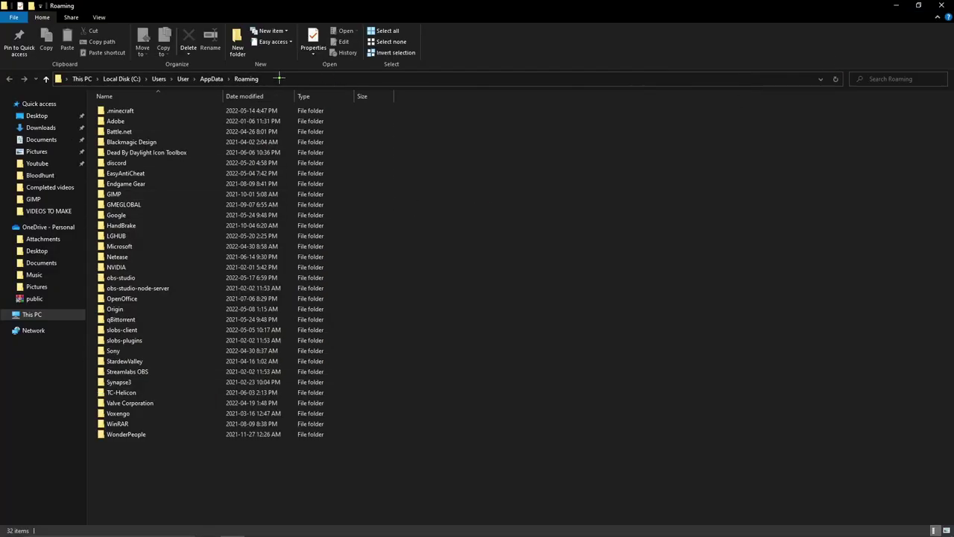
Navigate from Roaming to the folder AppData\Local\Tiger\Saved\Config\WindowsNoEditor
click(209, 79)
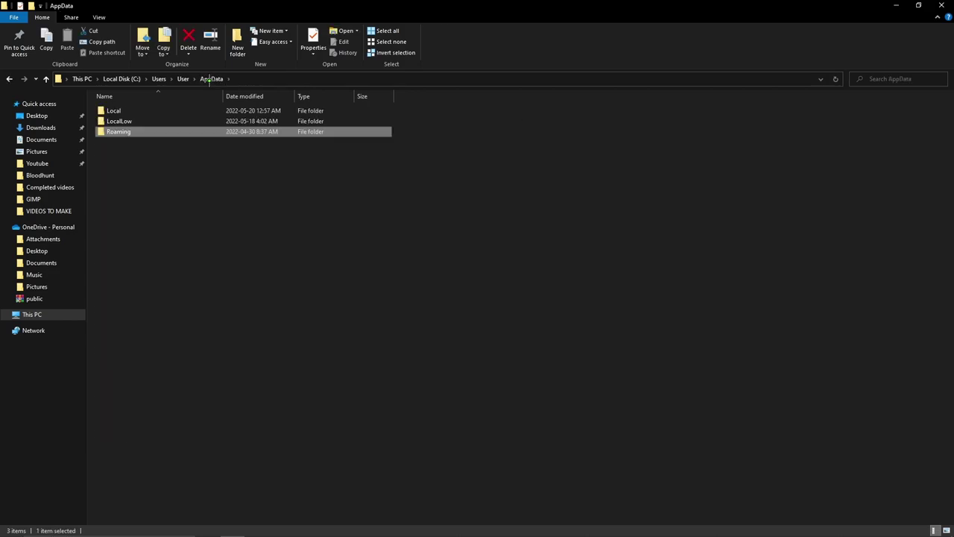
click(196, 183)
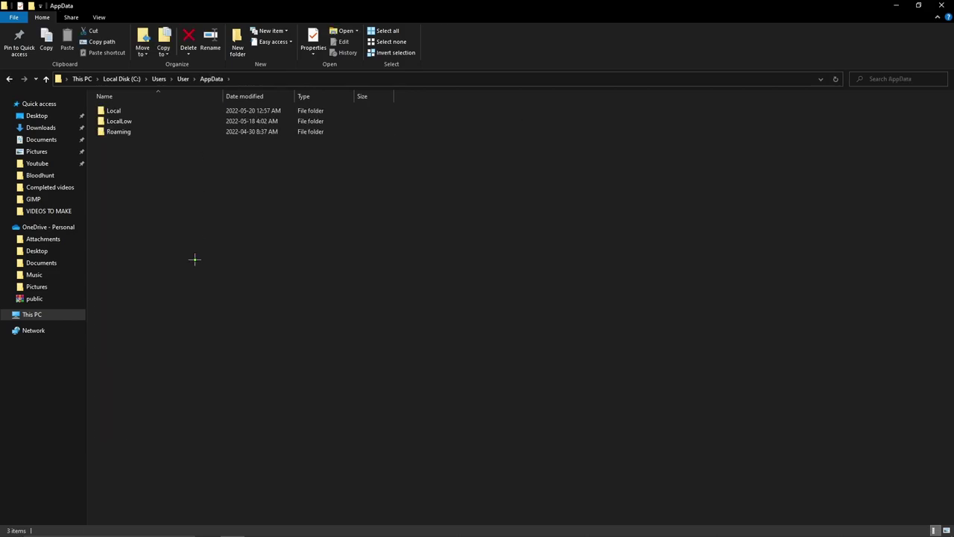
double_click(129, 110)
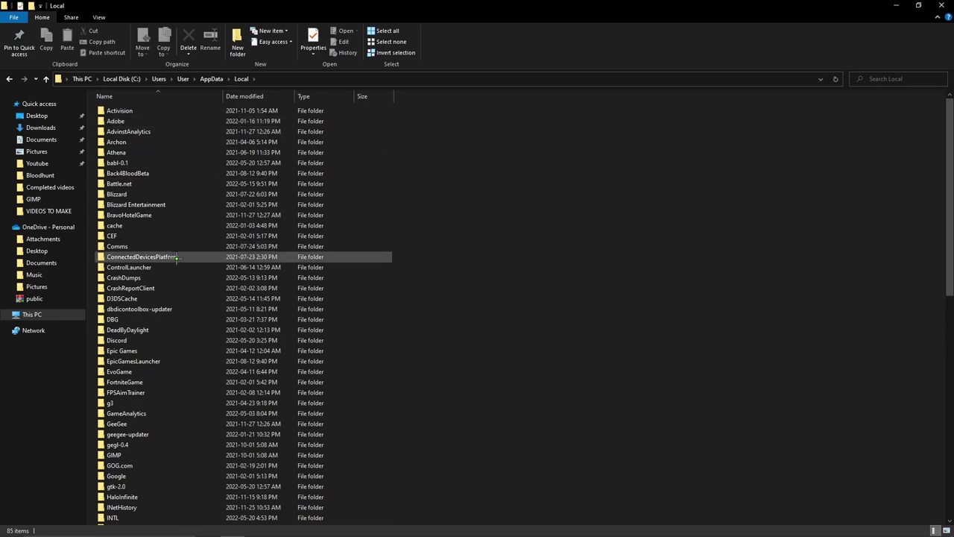
scroll(250, 331, down, 15)
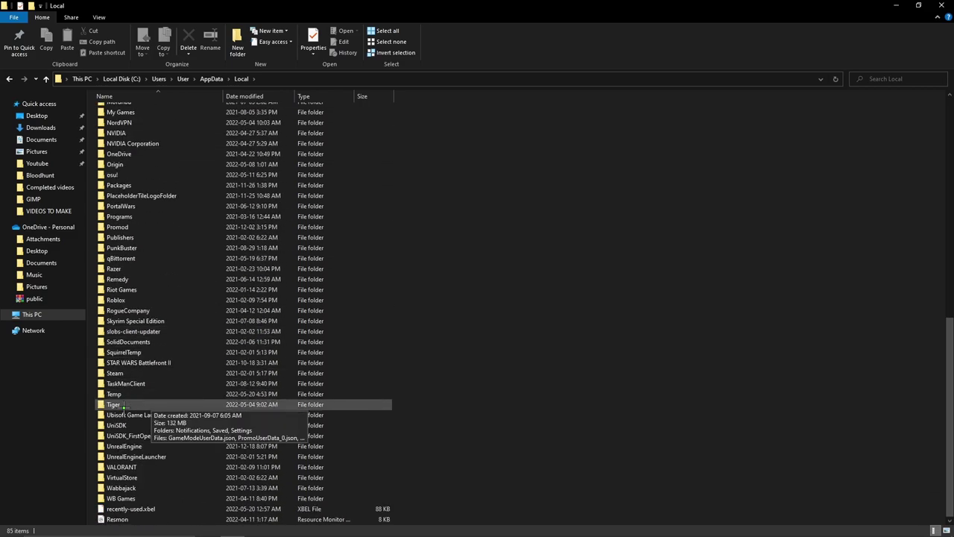
double_click(134, 405)
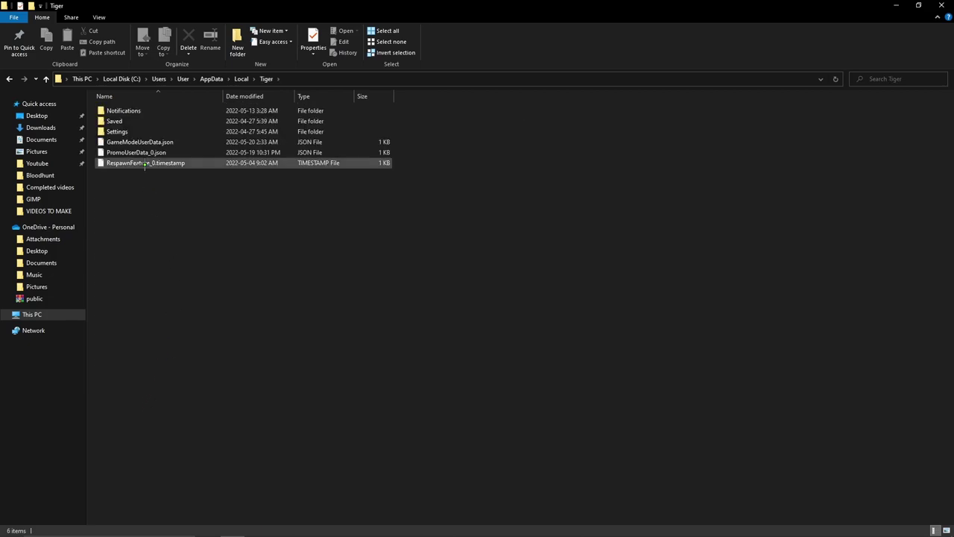
double_click(137, 121)
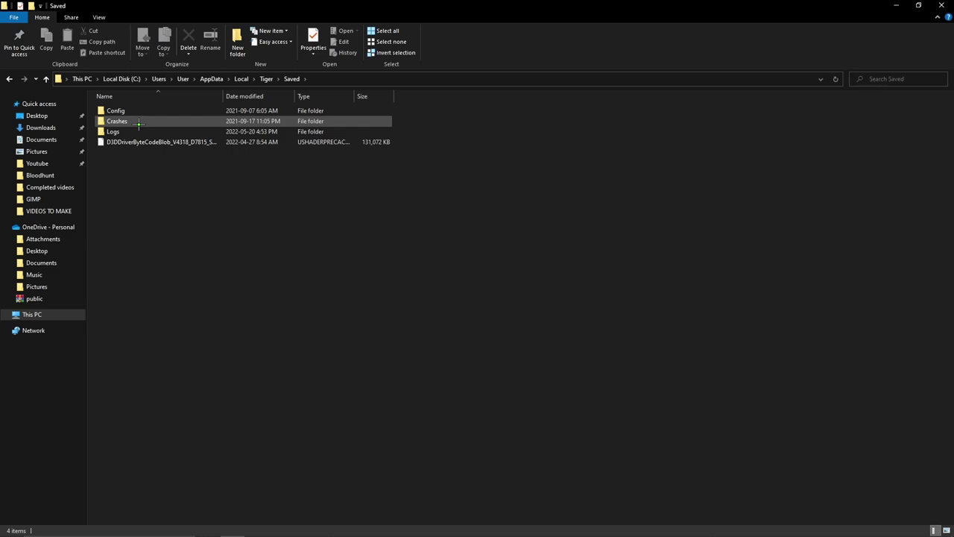
double_click(133, 110)
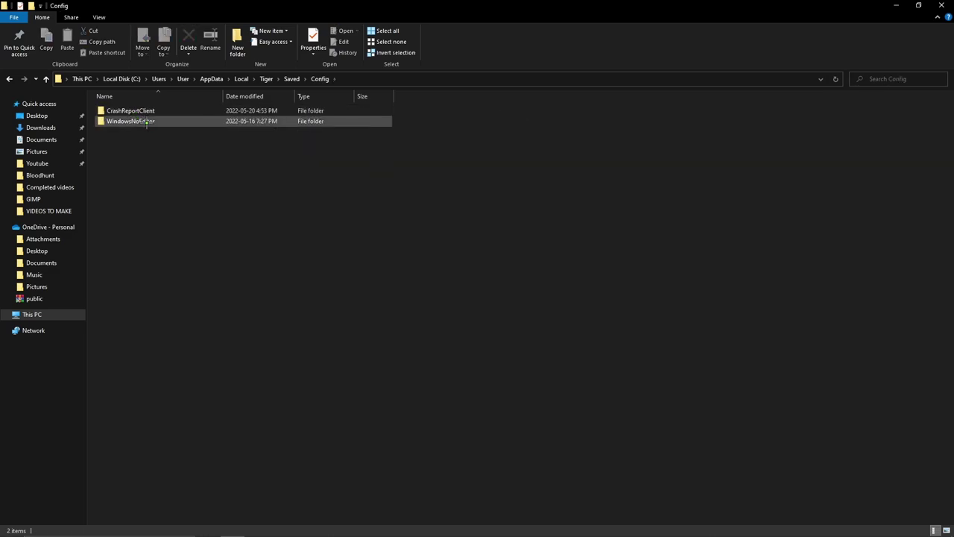
double_click(146, 121)
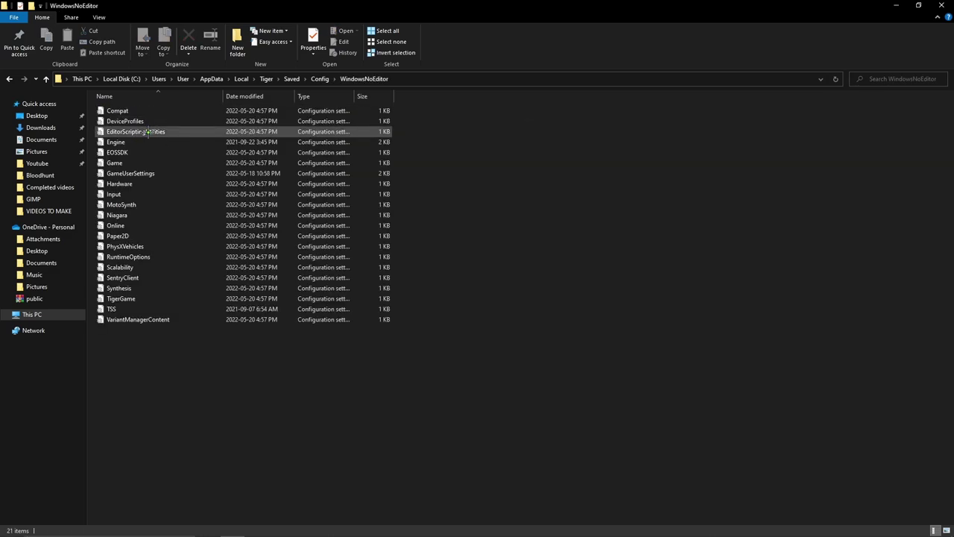
Open the GameUserSettings configuration file in Notepad, look through its contents and close it
click(149, 171)
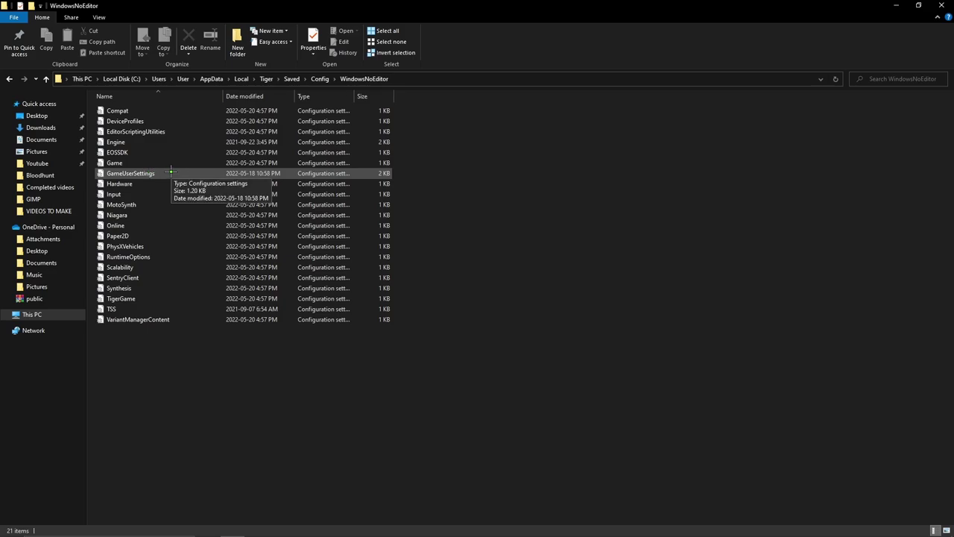
click(170, 172)
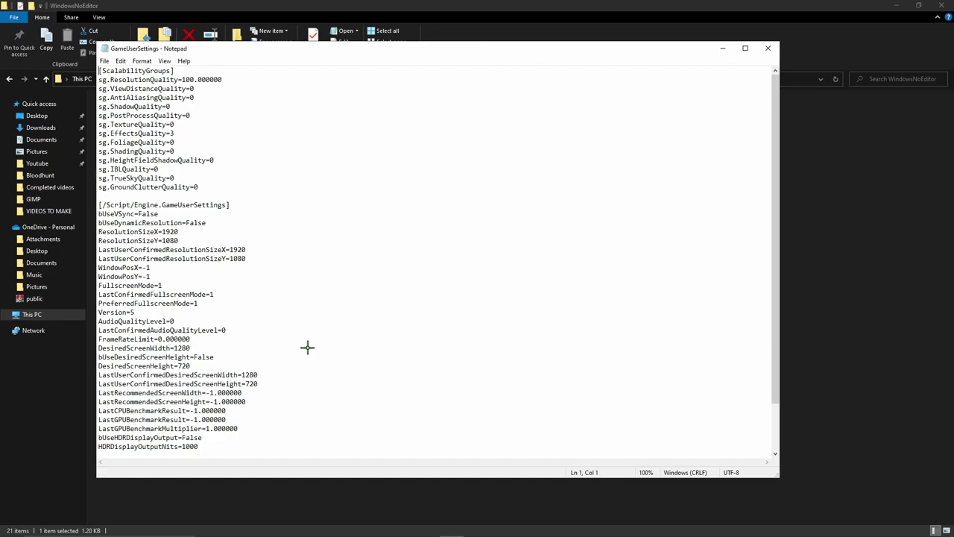
scroll(307, 346, down, 2)
scroll(290, 355, up, 2)
click(767, 47)
Remove the read-only attribute from the WindowsNoEditor folder, applying the change to its subfolders and files
right_click(129, 172)
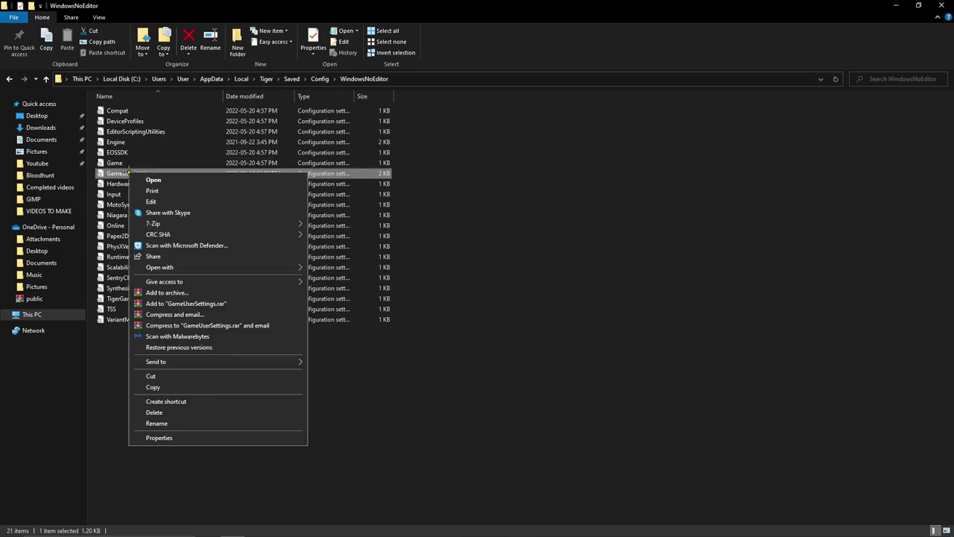
click(93, 401)
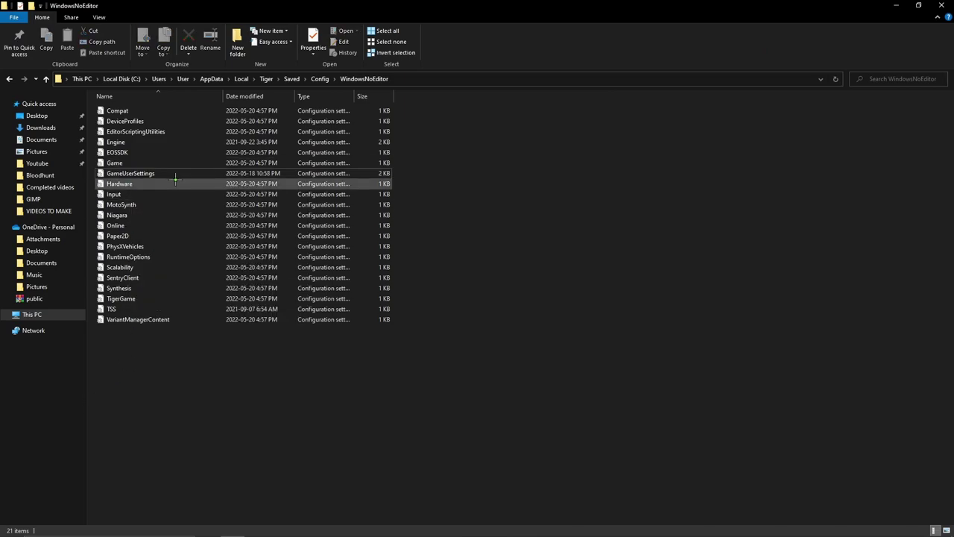
right_click(161, 173)
click(206, 302)
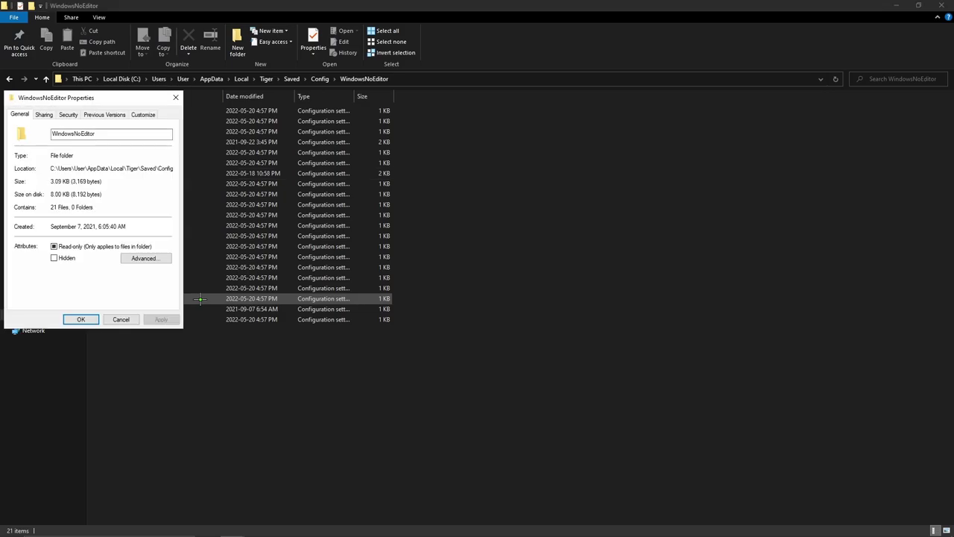
drag(119, 98, 477, 91)
click(413, 239)
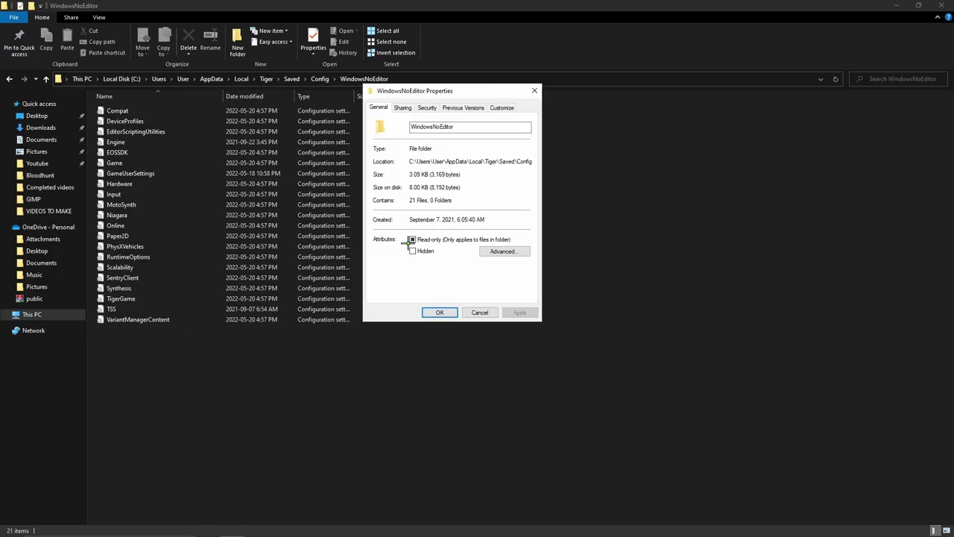
click(522, 313)
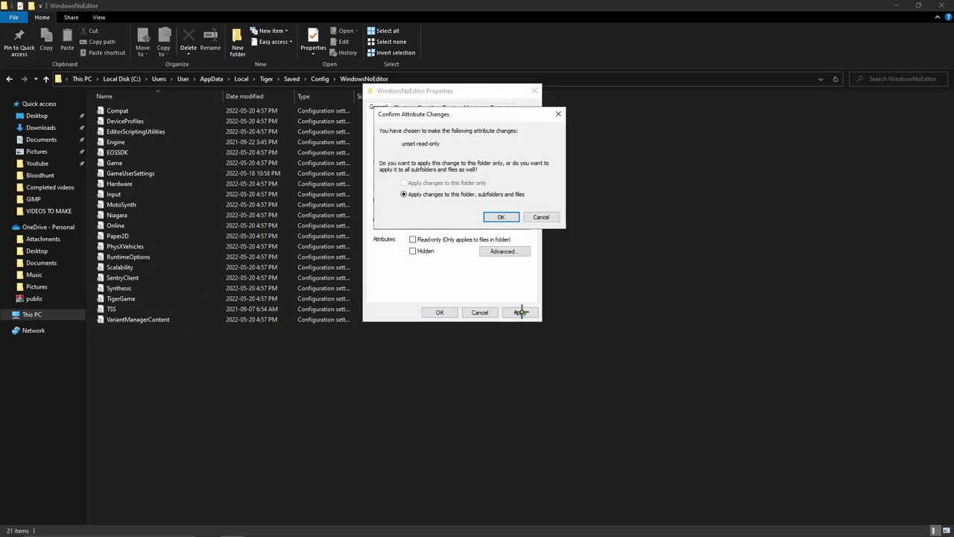
click(494, 217)
click(437, 313)
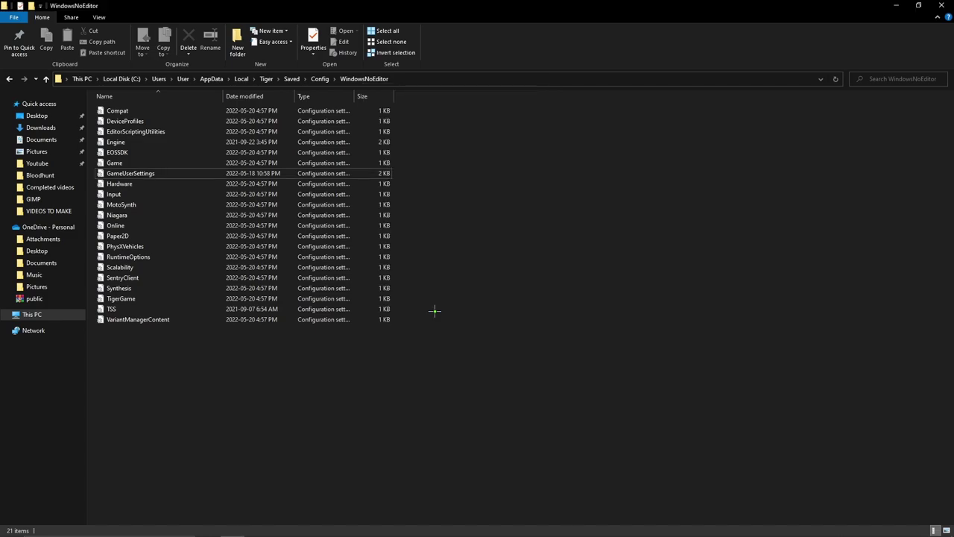
Reopen GameUserSettings and examine its full settings text, including the EffectsQuality line and the sections at the end
double_click(163, 173)
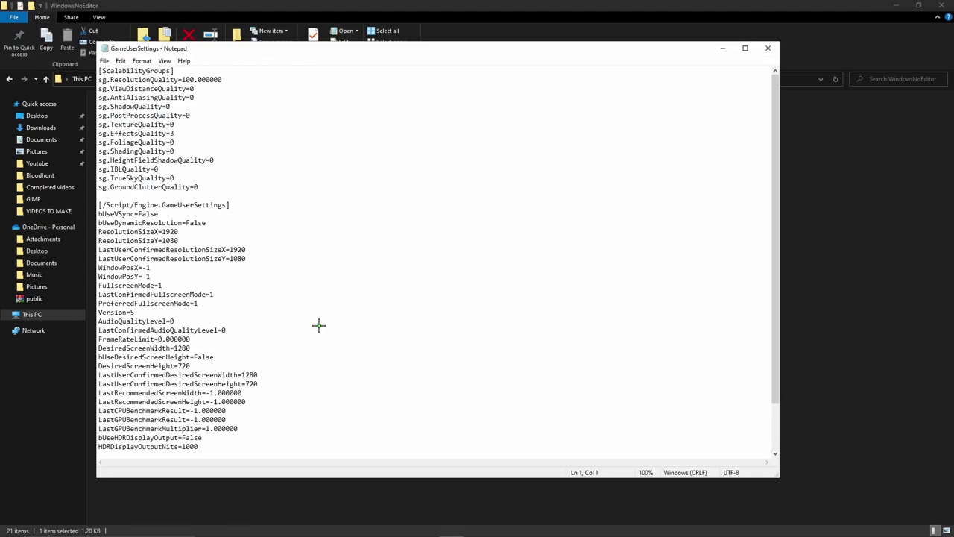
scroll(319, 326, down, 2)
scroll(314, 326, up, 2)
drag(98, 69, 323, 460)
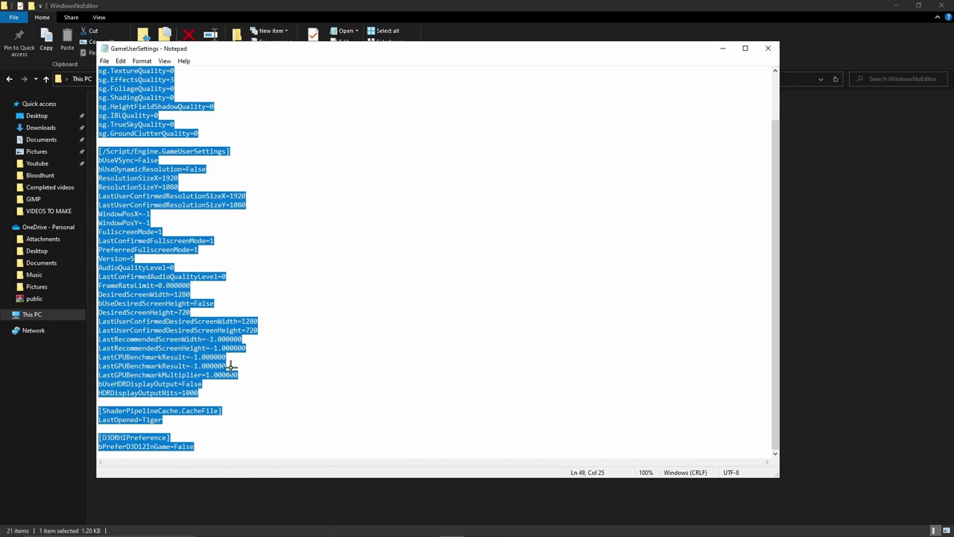
click(203, 293)
scroll(204, 298, up, 2)
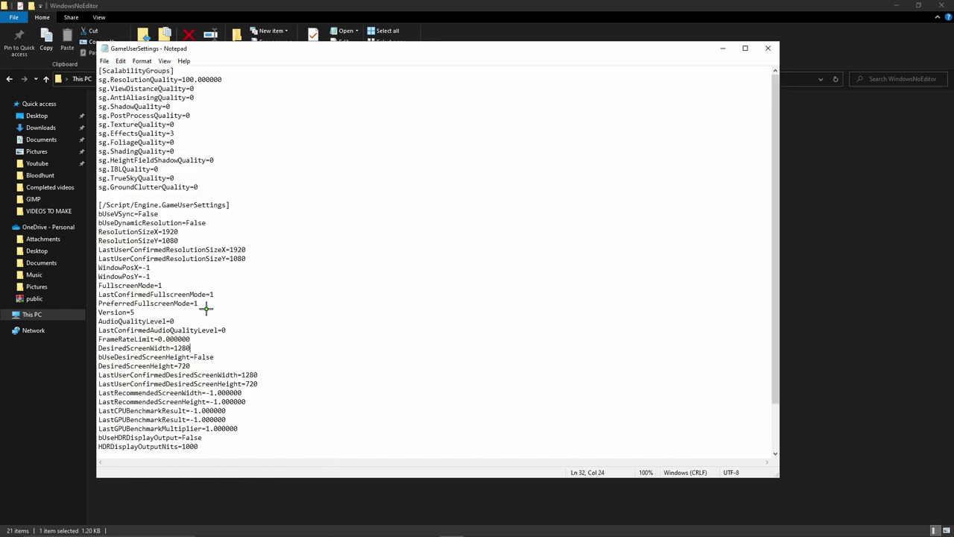
click(180, 134)
scroll(181, 273, down, 1)
scroll(181, 274, down, 1)
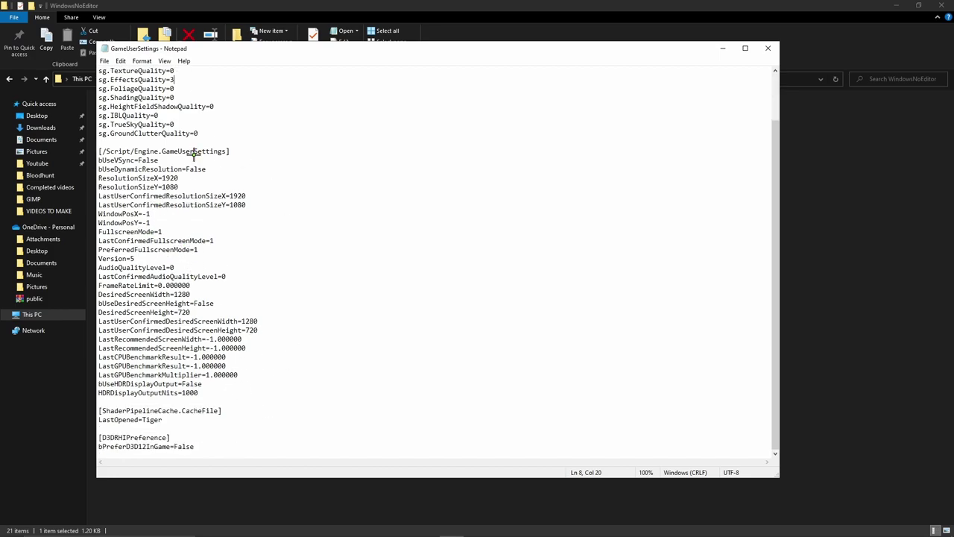
scroll(262, 301, up, 2)
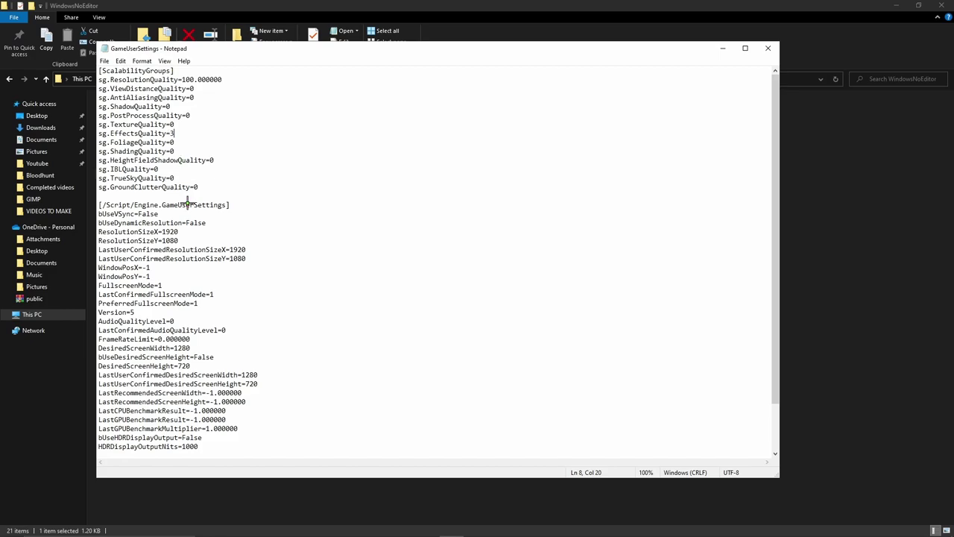
scroll(192, 323, down, 2)
scroll(218, 328, up, 2)
Replace the entire GameUserSettings text with the copied configuration text, then close the file and save the changes
click(211, 220)
key(ctrl+a)
key(ctrl+c)
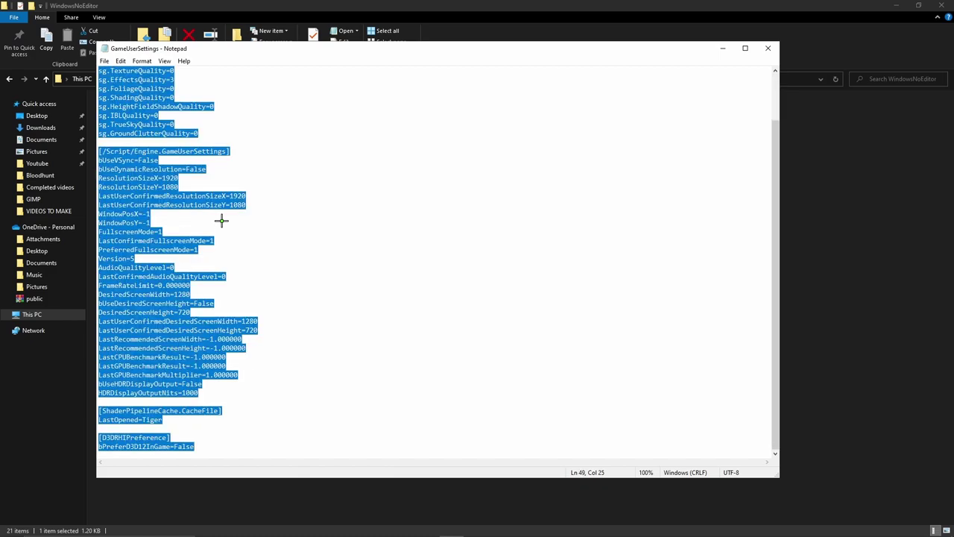
key(Delete)
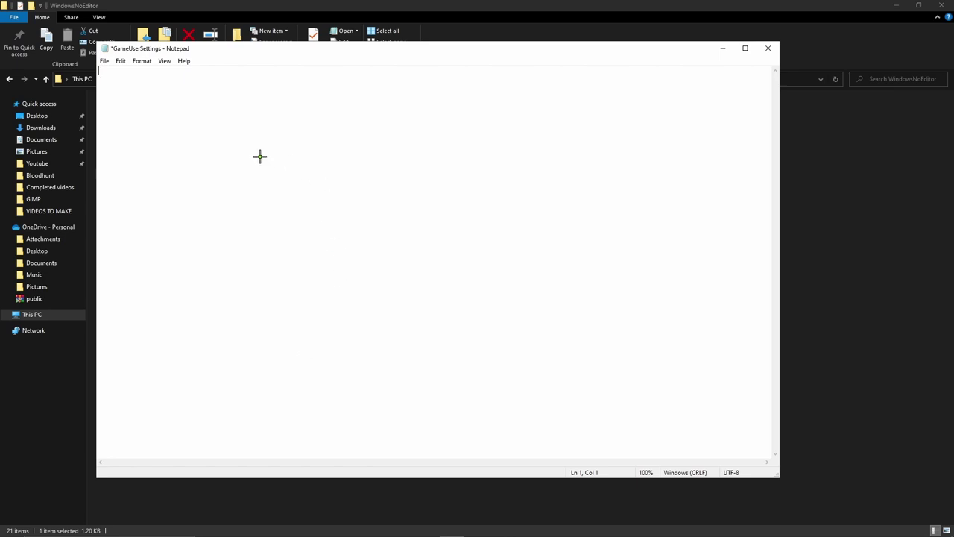
key(ctrl+v)
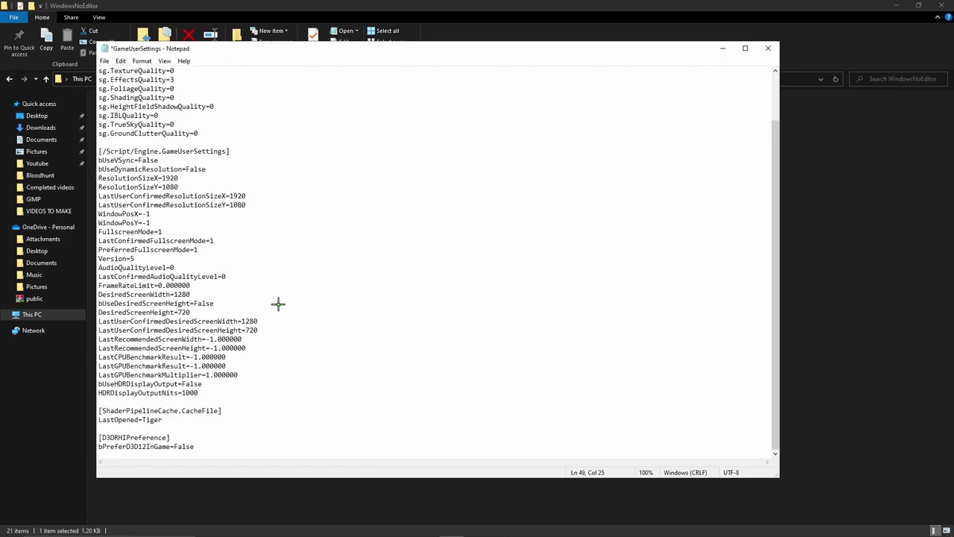
scroll(280, 387, up, 2)
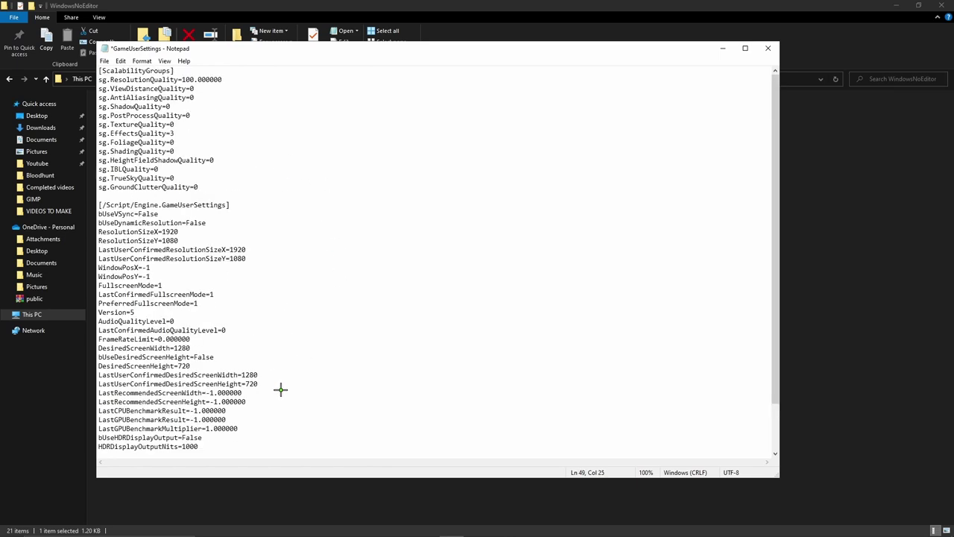
click(768, 49)
click(448, 276)
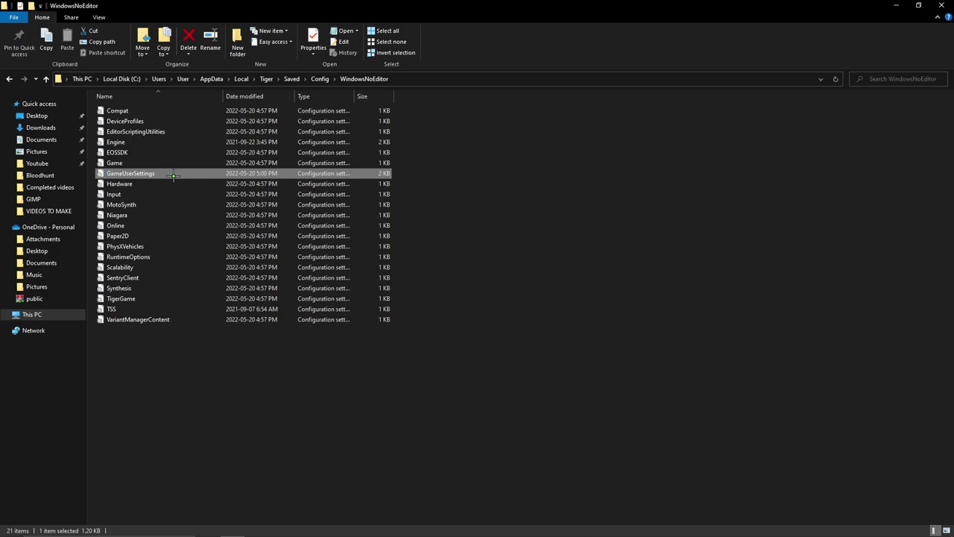
Set the GameUserSettings file to read-only in its properties and apply the change
right_click(168, 173)
click(203, 446)
click(227, 364)
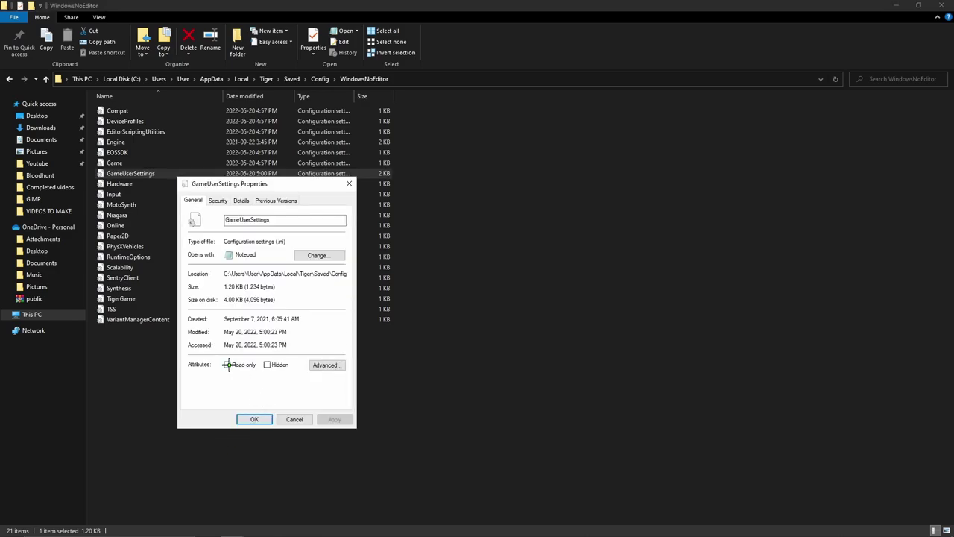
click(334, 419)
click(252, 420)
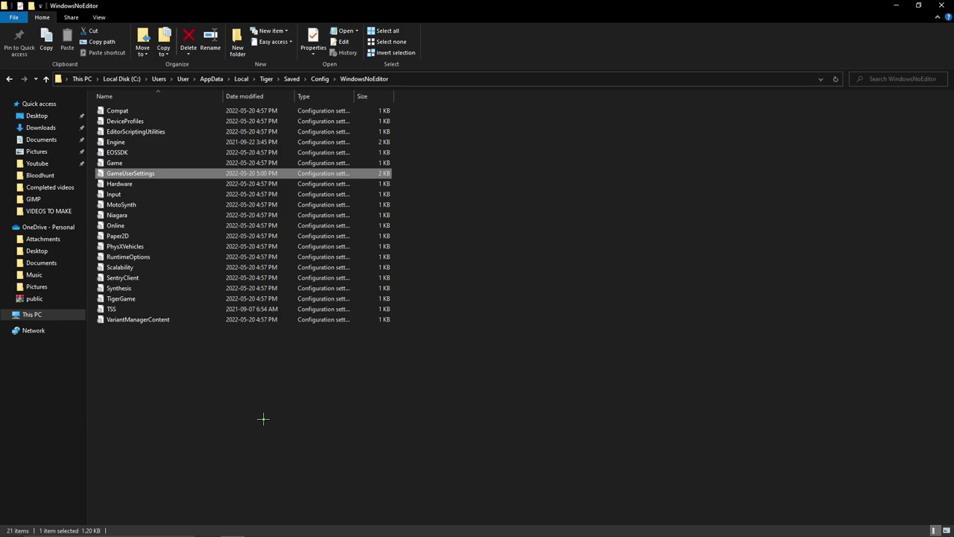
Reopen the saved GameUserSettings file, check its settings from beginning to end and close it
double_click(157, 173)
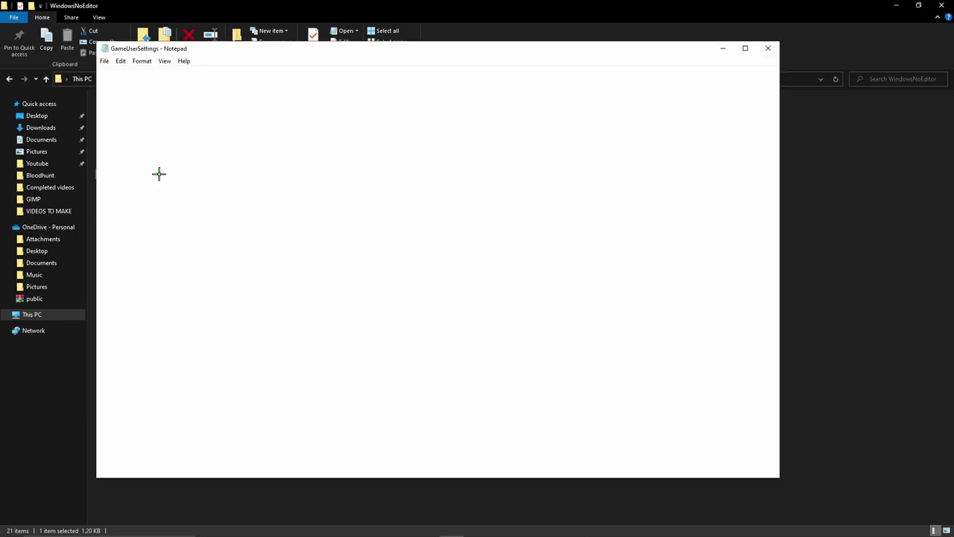
scroll(247, 366, down, 2)
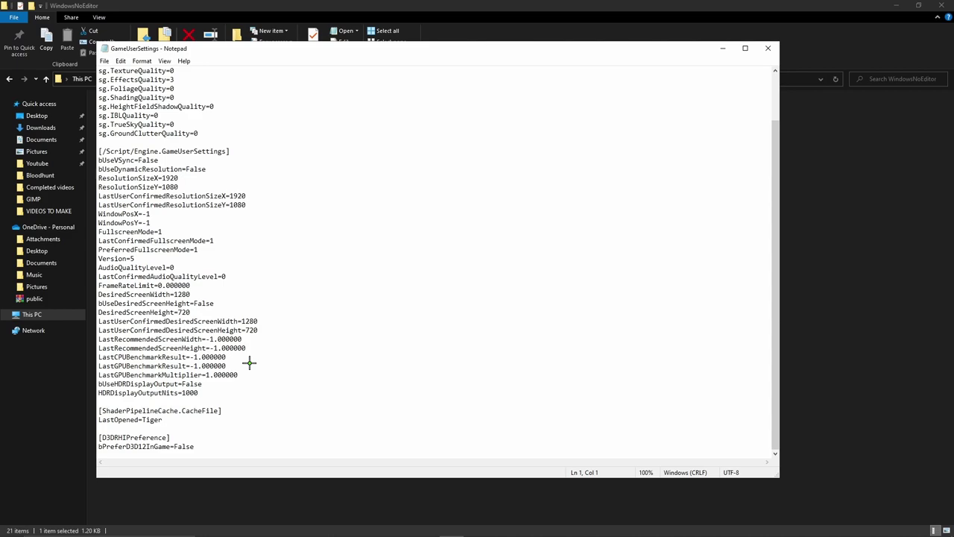
scroll(249, 363, up, 2)
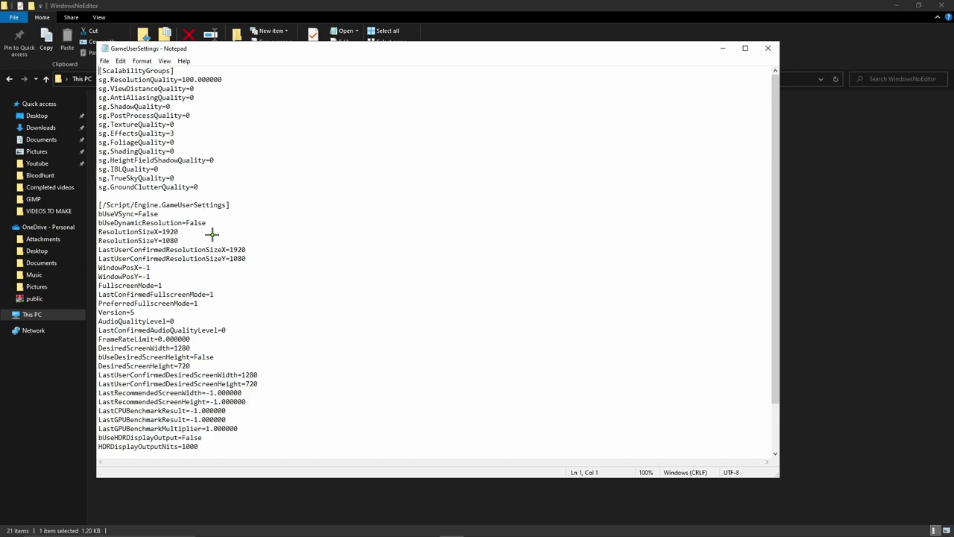
click(766, 49)
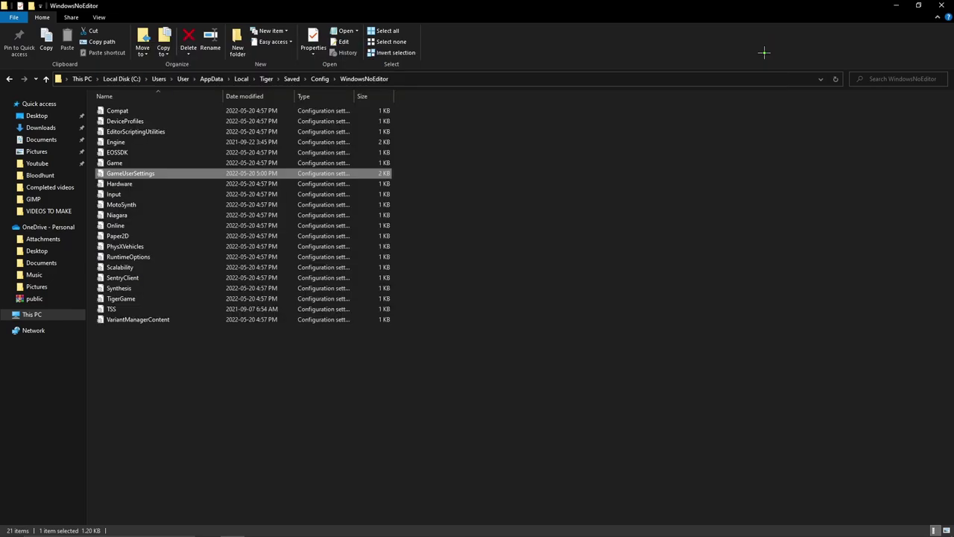
Switch back to the Bloodhunt game and move the character forward through the lobby hall
click(526, 417)
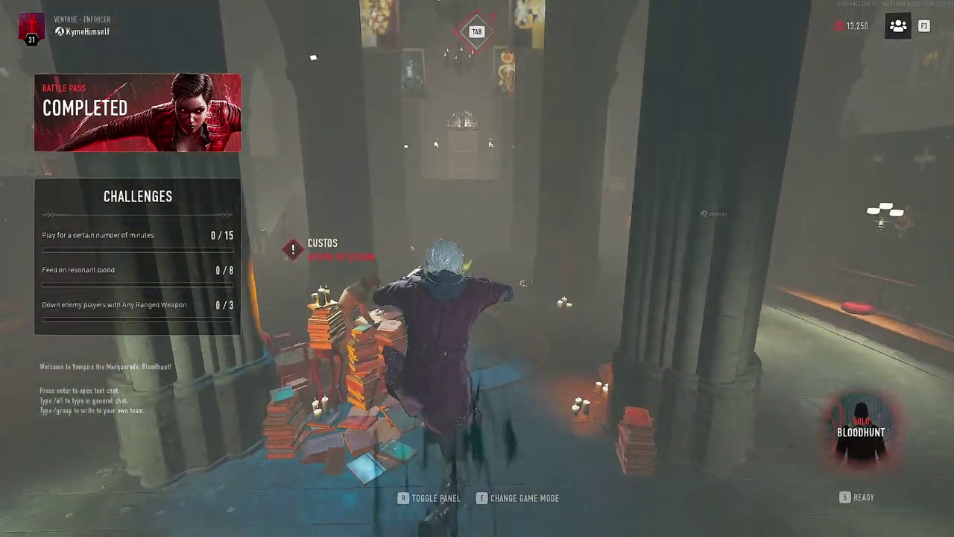
key(w)
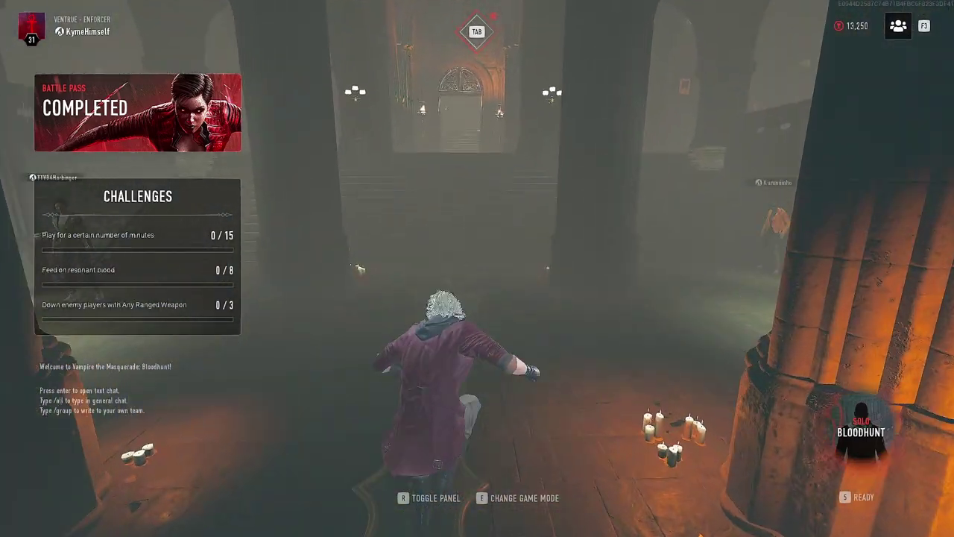
key(w)
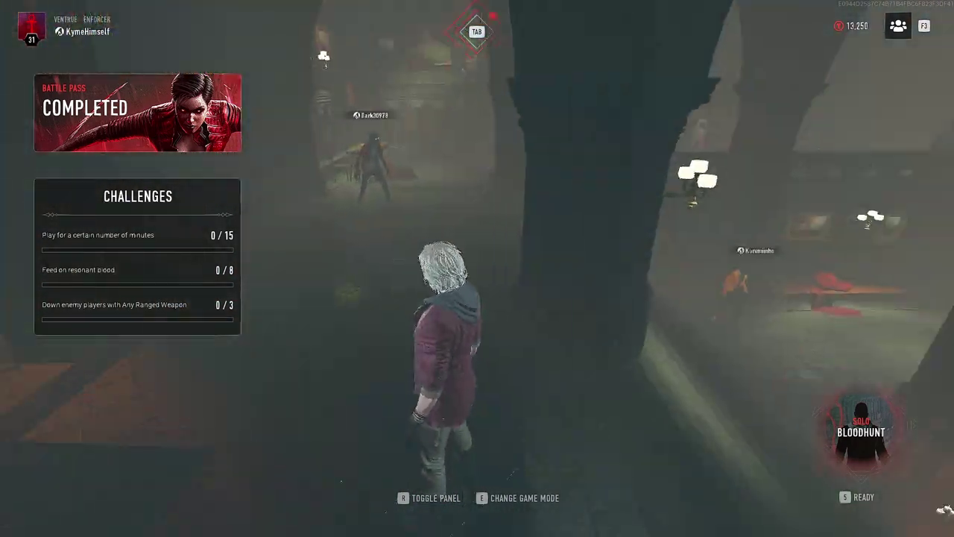
Open the ReShade overlay in the game, review the DBD Colors preset's effects and the overlay's shortcut settings, and close it
key(w)
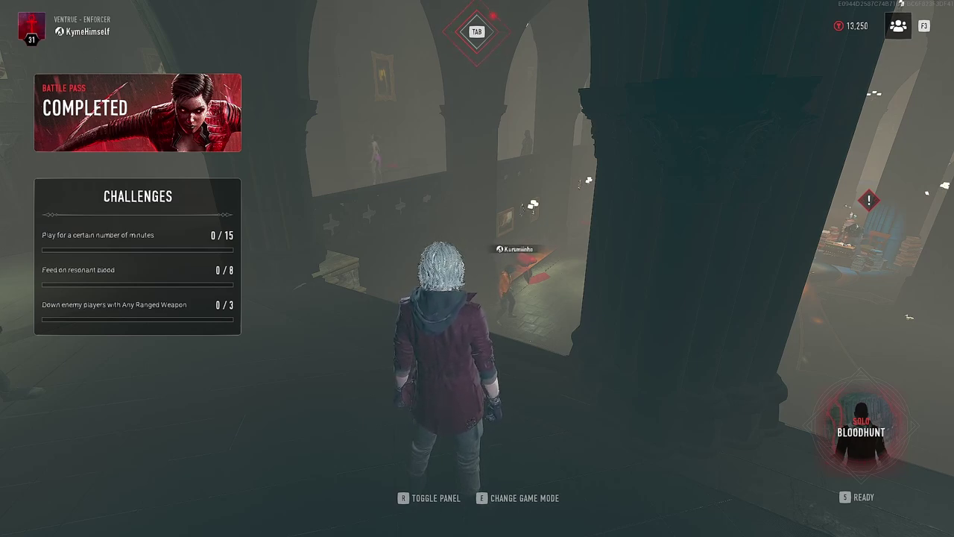
key(Home)
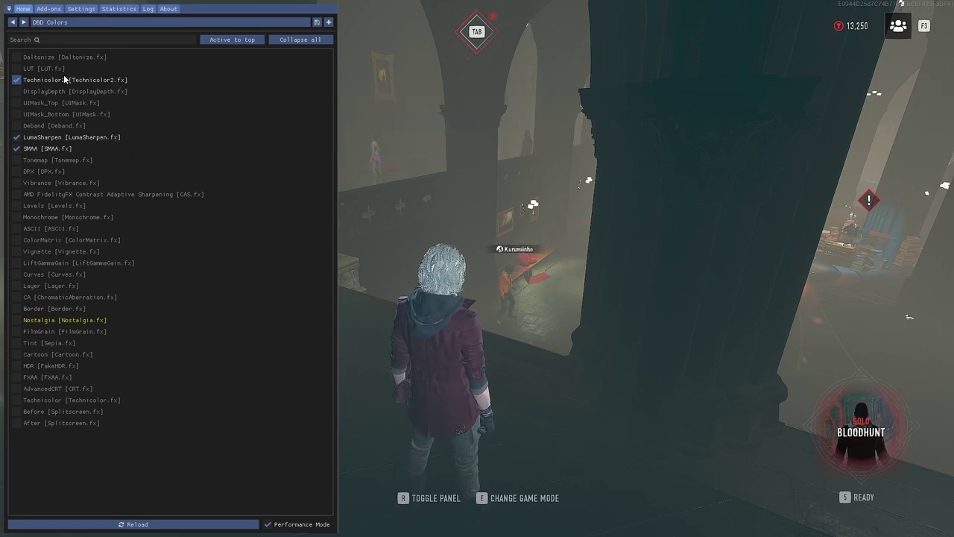
click(86, 137)
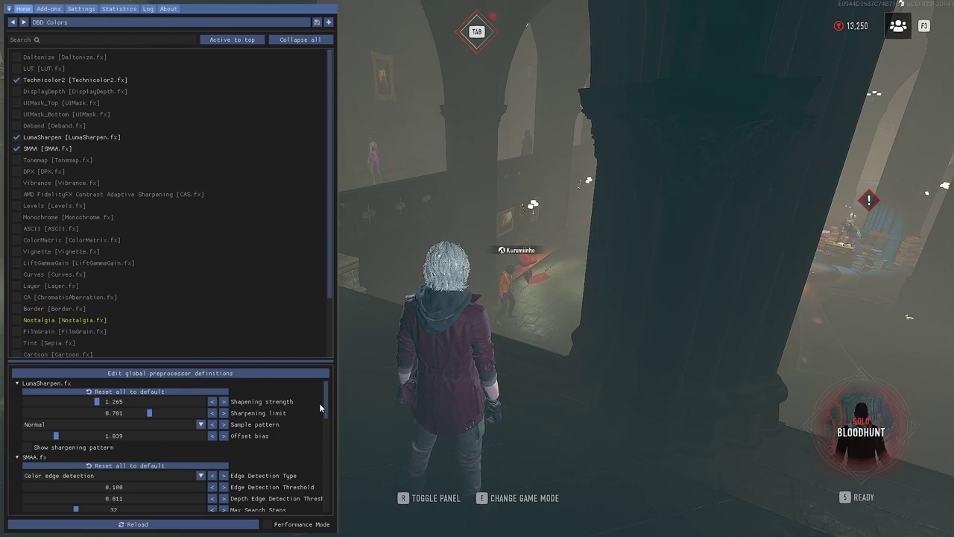
mouse_move(326, 400)
mouse_down()
mouse_move(326, 499)
mouse_move(325, 387)
mouse_up()
click(267, 524)
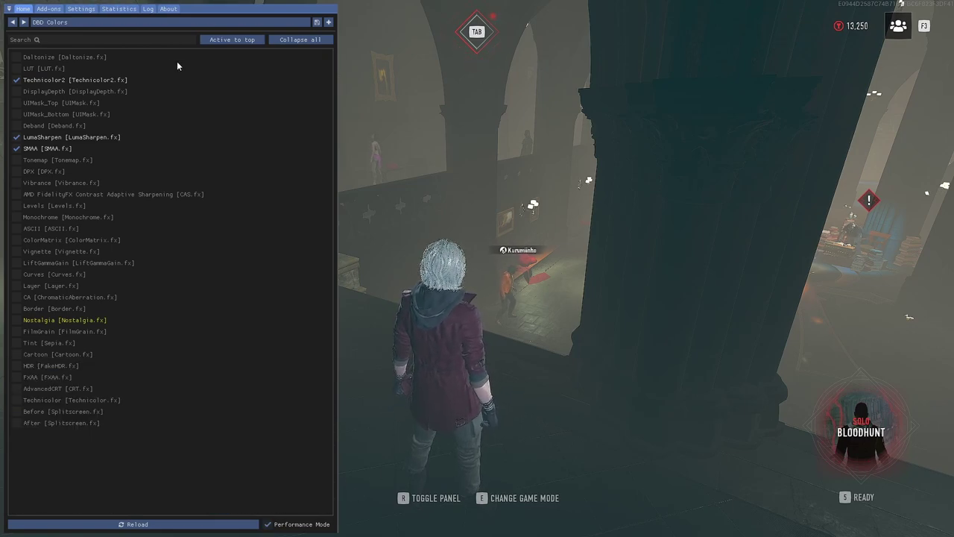
click(81, 8)
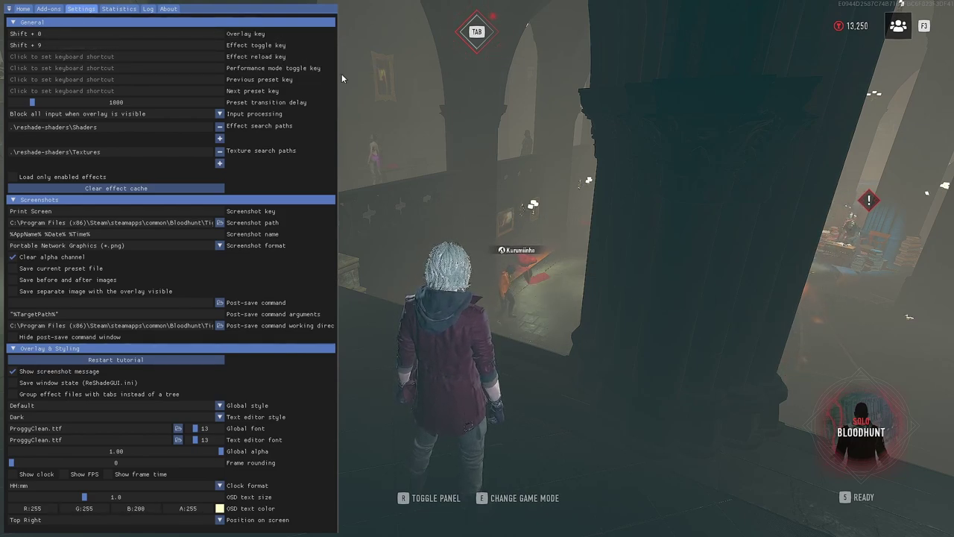
key(shift+0)
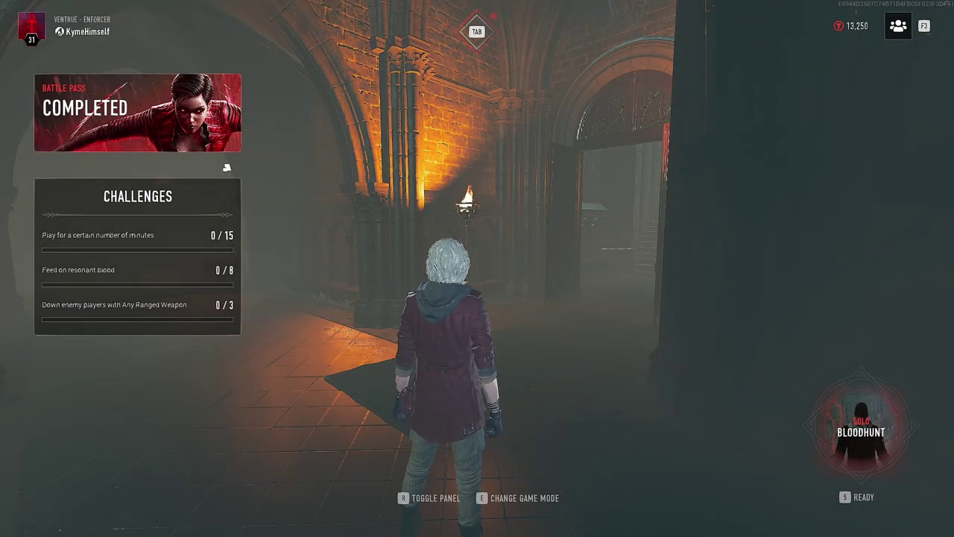
Run the character through the lobby past Custos to examine how the game looks with the effects applied
key(w)
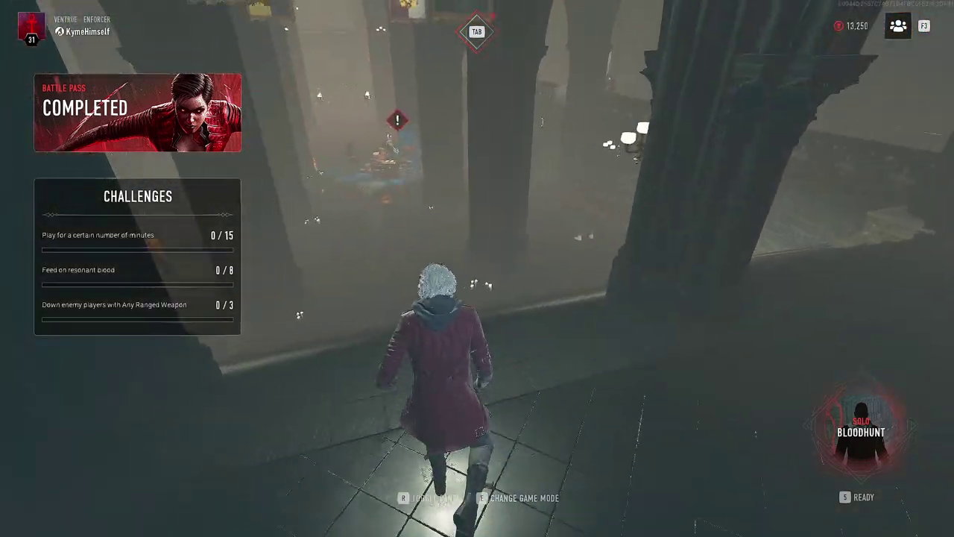
key(w)
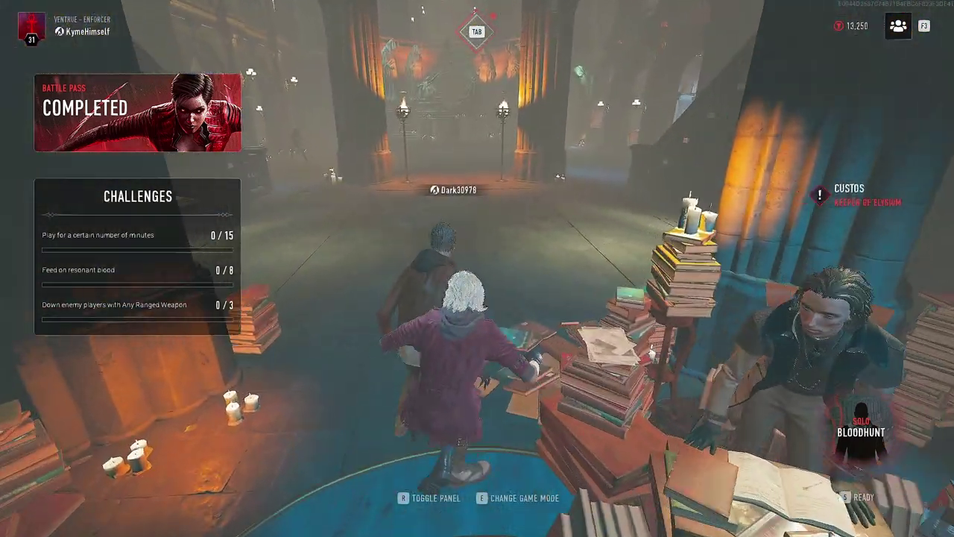
key(w)
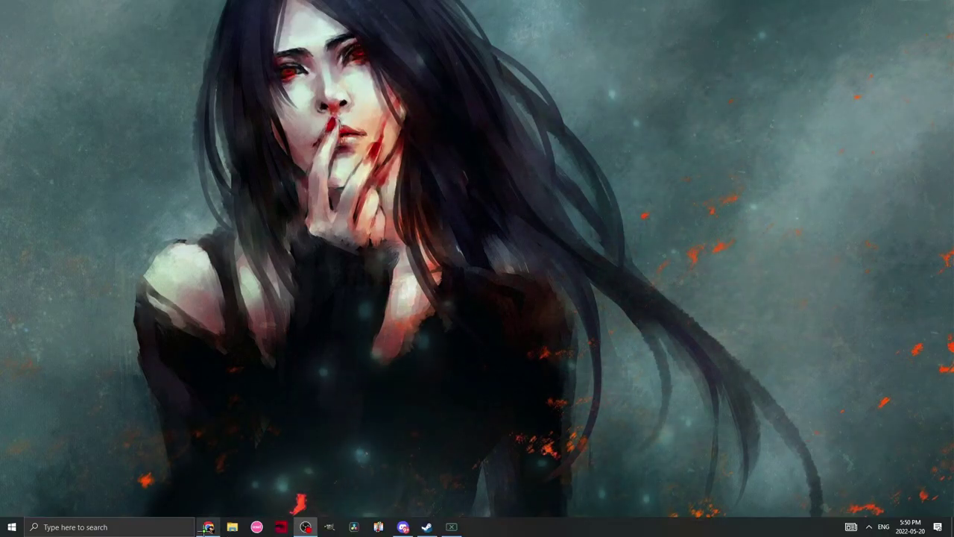
Switch to the browser, download ReShade 5.1.0 from reshade.me, launch its setup and close the browser
click(377, 526)
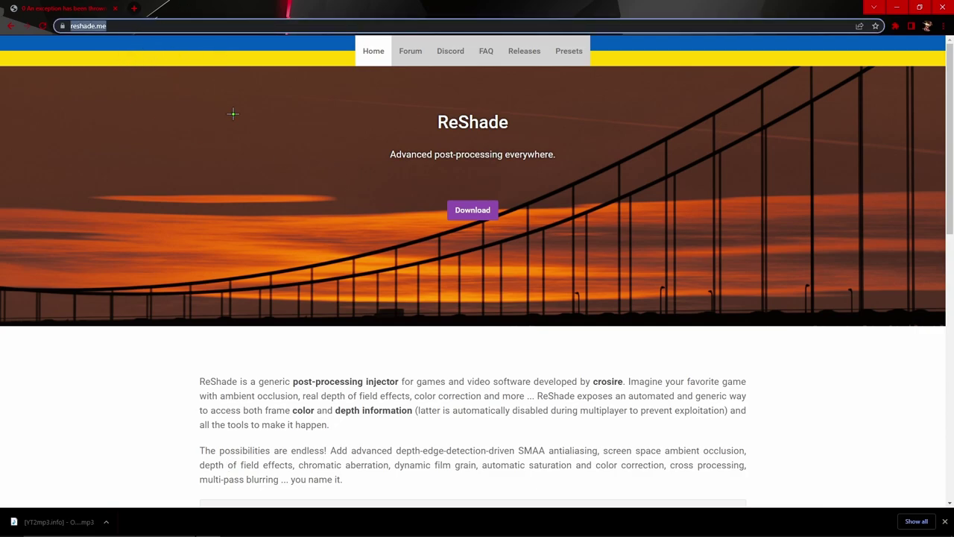
scroll(412, 383, down, 7)
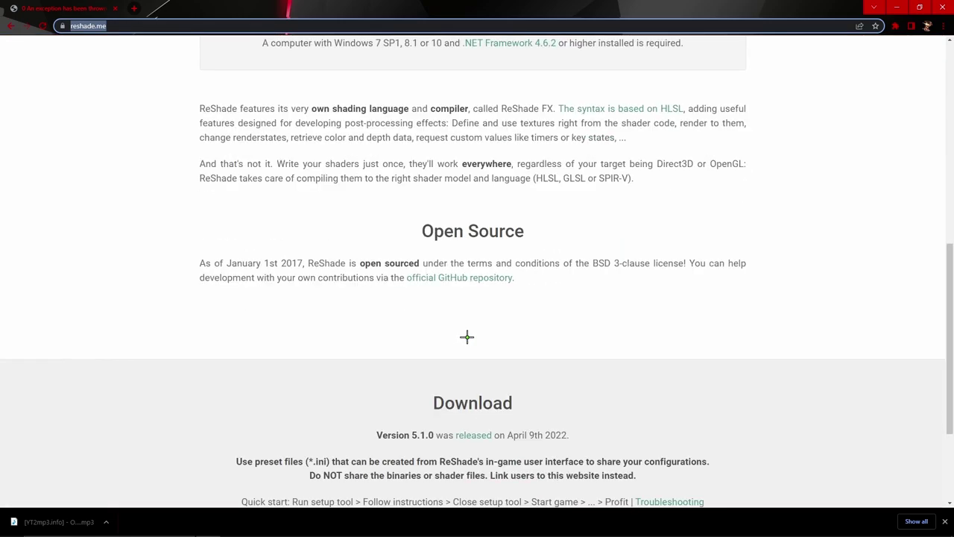
scroll(467, 359, up, 3)
scroll(467, 359, up, 2)
scroll(379, 286, down, 7)
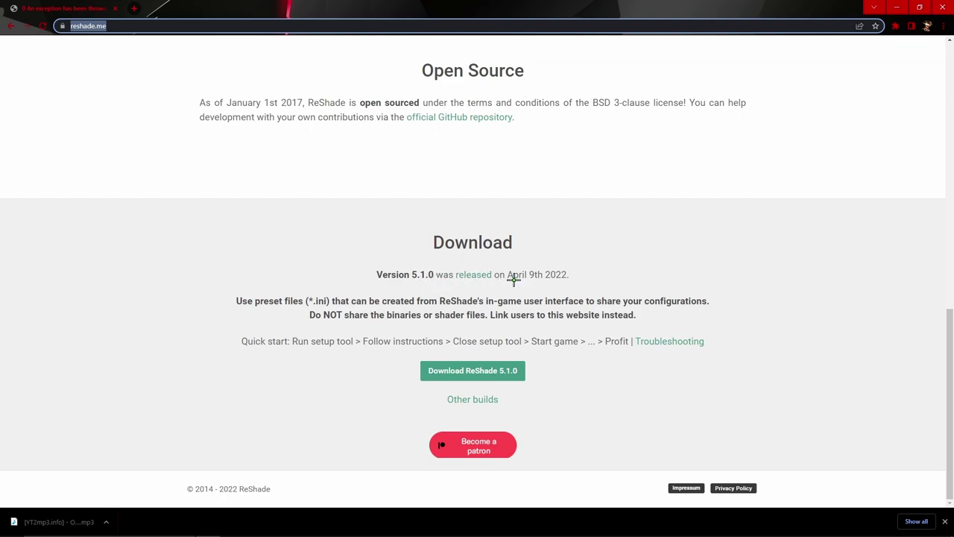
click(499, 369)
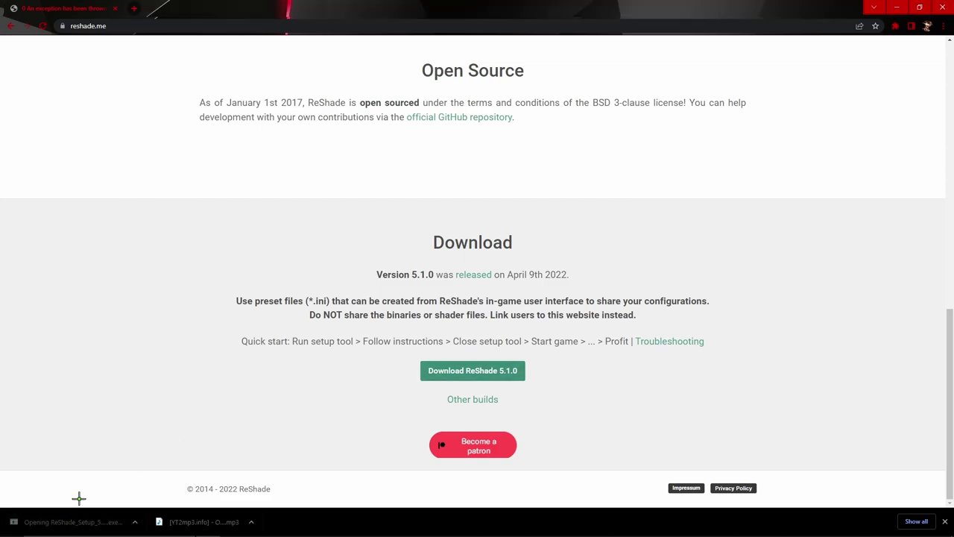
click(944, 14)
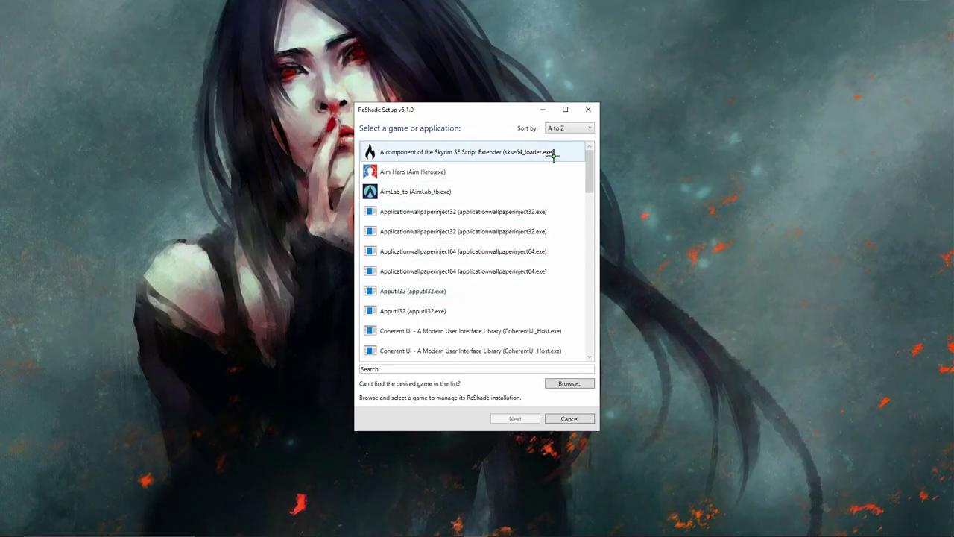
Select Tiger-Win64-Shipping in ReShade Setup and uninstall the existing ReShade installation from the game
drag(589, 164, 604, 282)
click(471, 271)
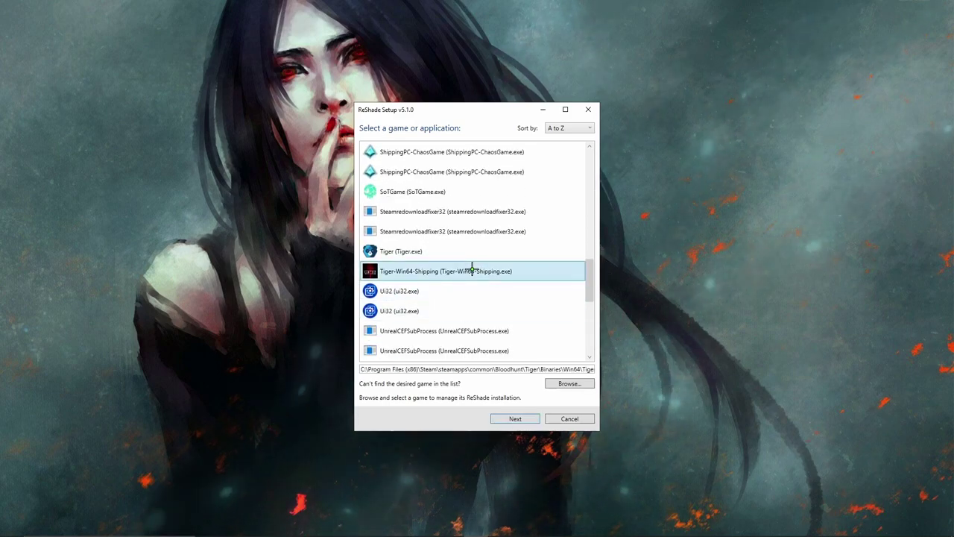
click(509, 422)
click(507, 421)
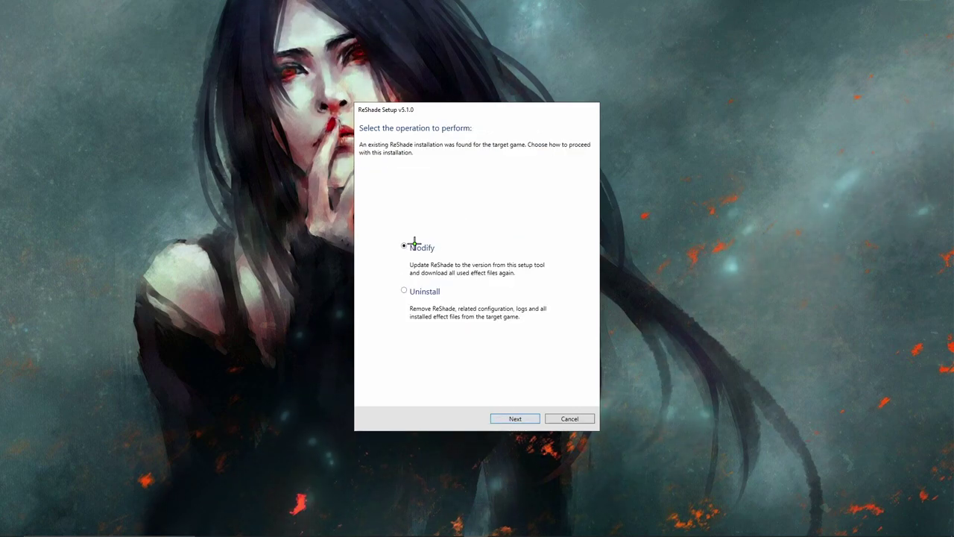
click(404, 290)
click(525, 416)
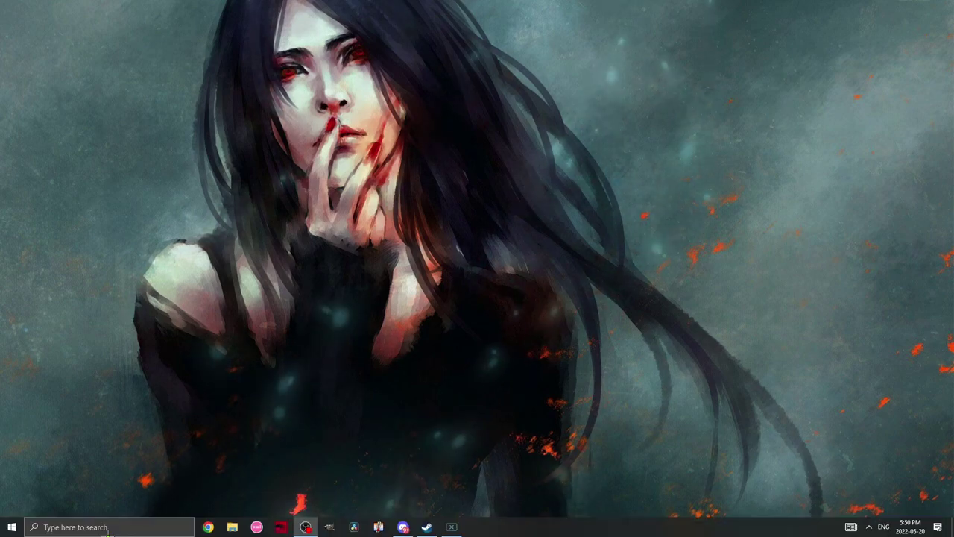
Search Windows for reshade, launch ReShade_Setup_5.1.0.exe and choose Tiger-Win64-Shipping with the DirectX 10/11/12 rendering API
click(104, 526)
text(reshade)
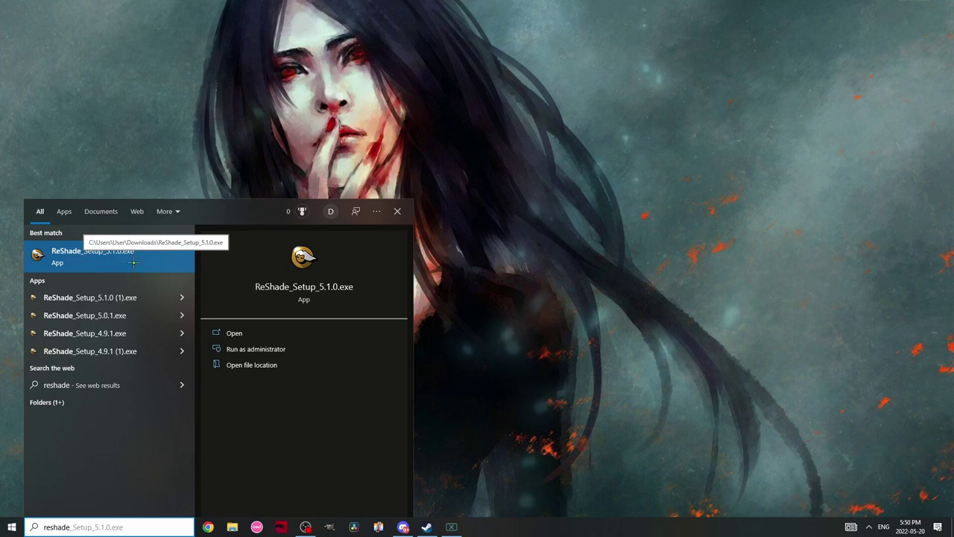
click(169, 255)
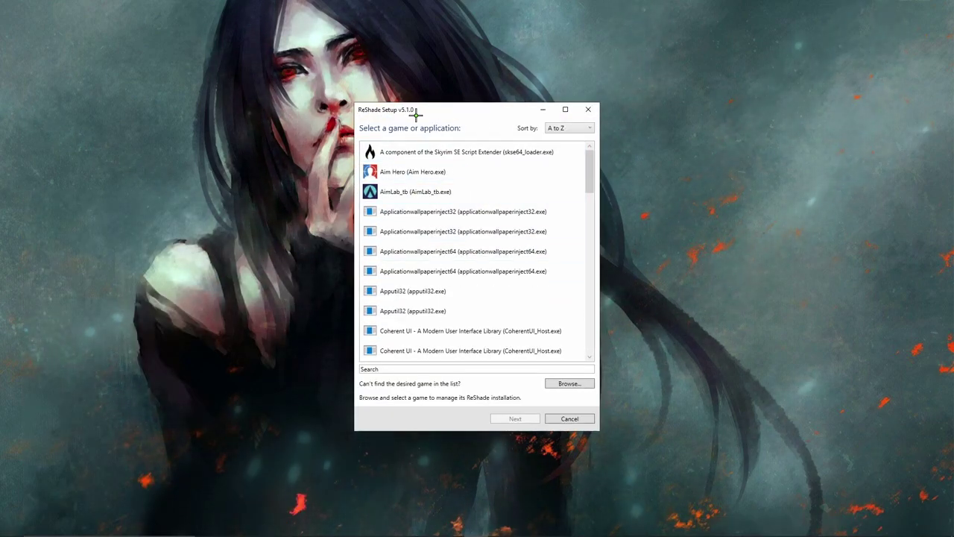
drag(589, 168, 593, 278)
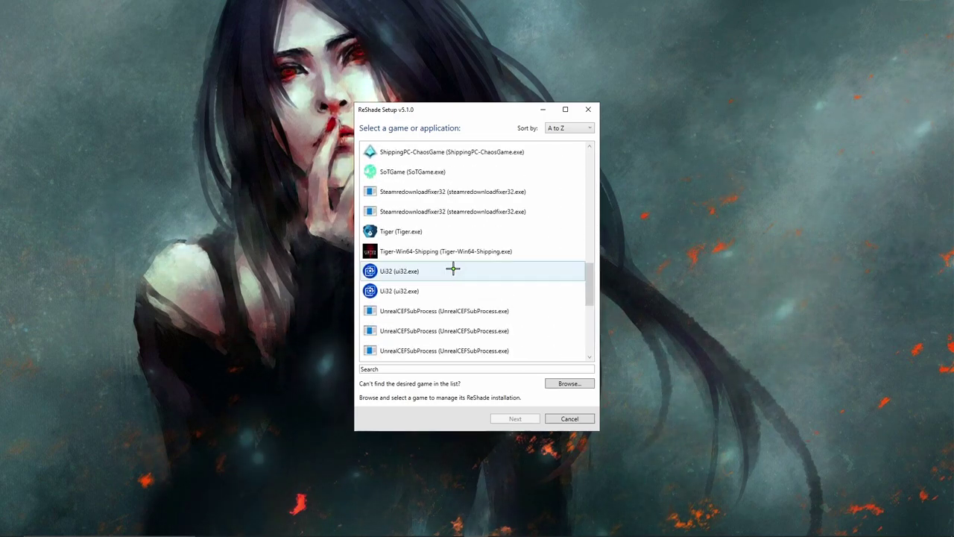
click(435, 251)
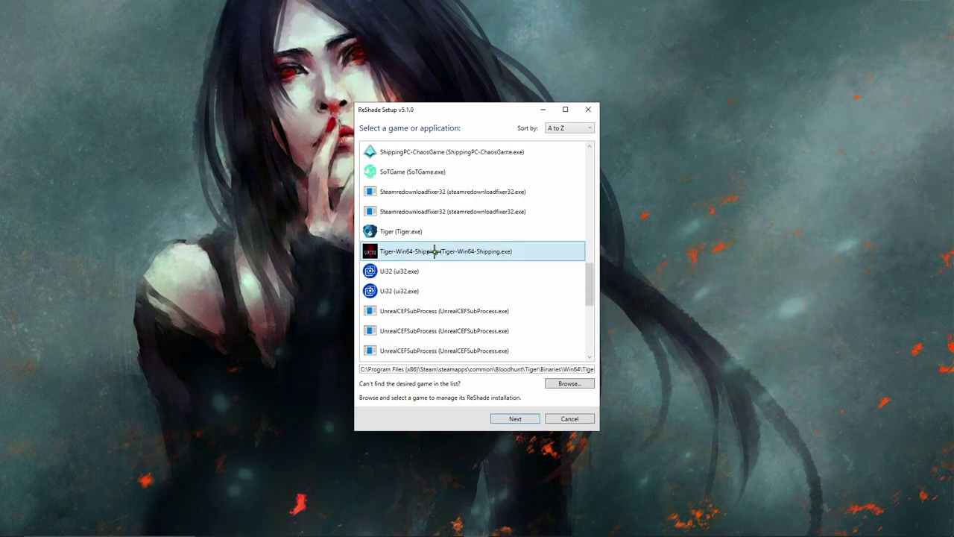
click(514, 419)
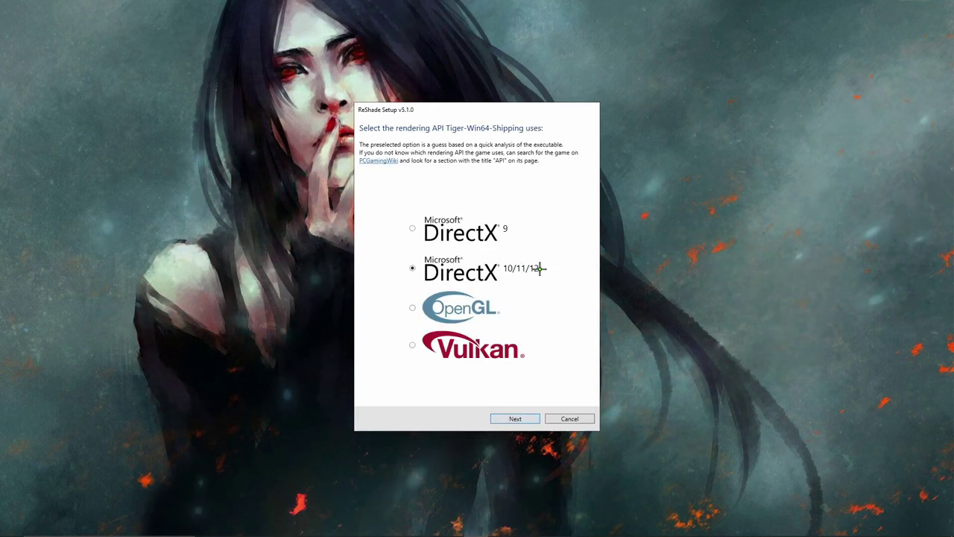
click(502, 415)
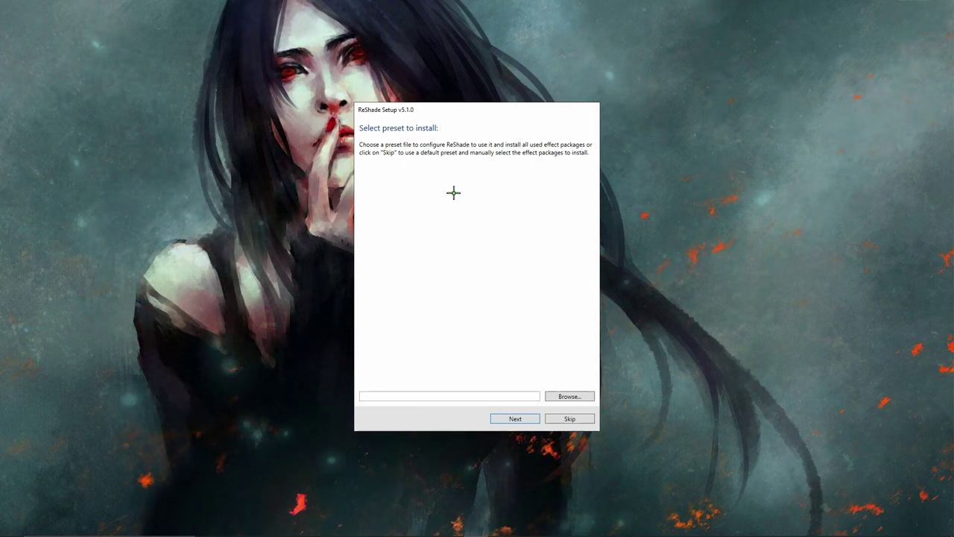
Choose the DBD Colors preset from the desktop's Reshade folder and complete the ReShade installation
click(567, 396)
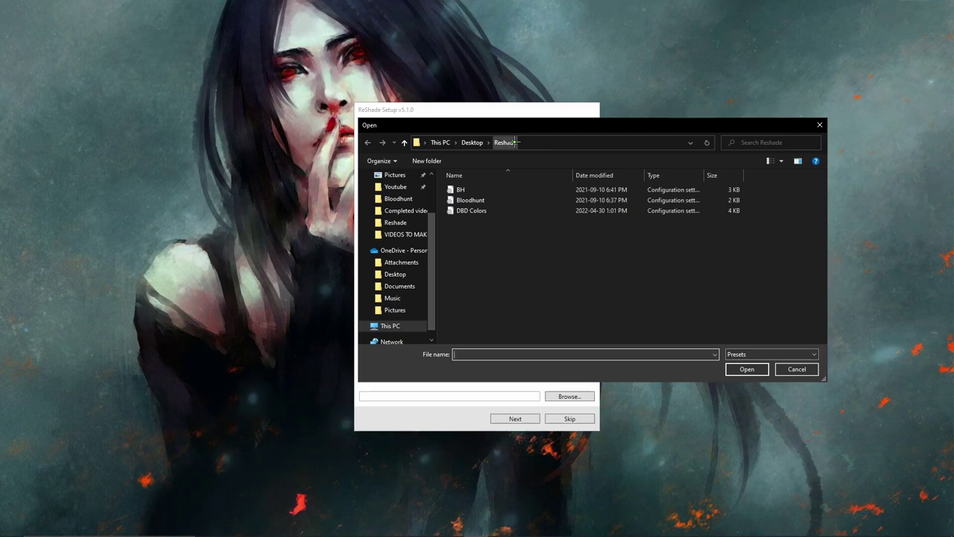
double_click(467, 212)
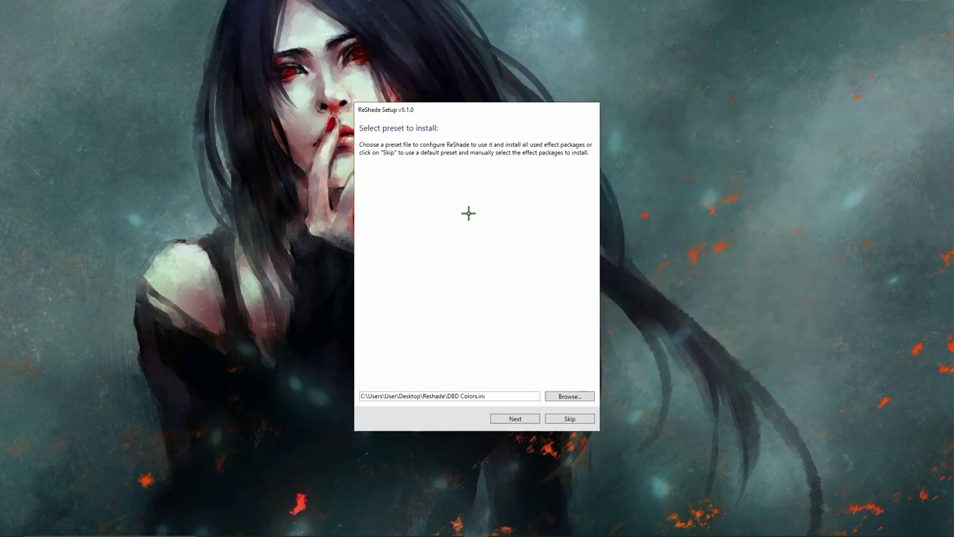
click(512, 419)
click(513, 419)
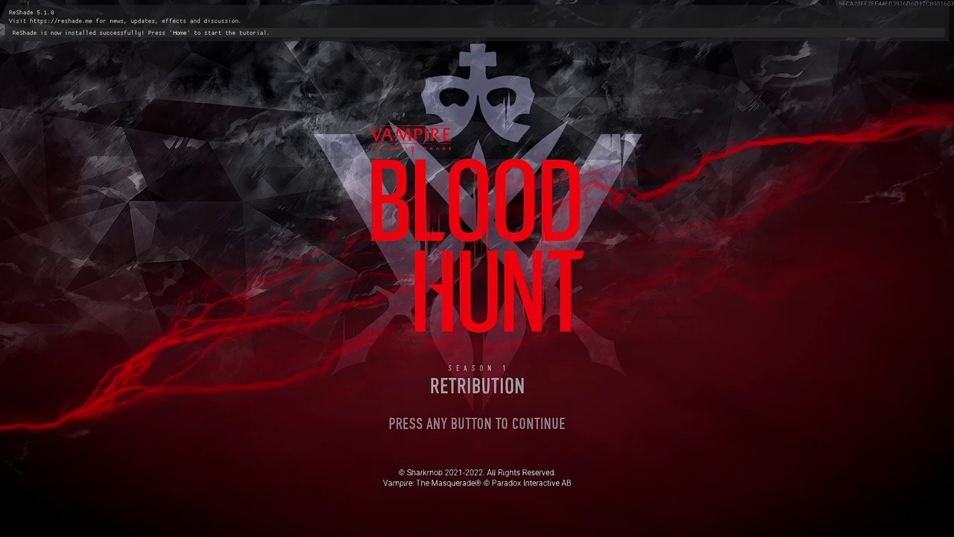
Enter the Bloodhunt lobby from the title screen, open the ReShade overlay and skip its tutorial
key(Return)
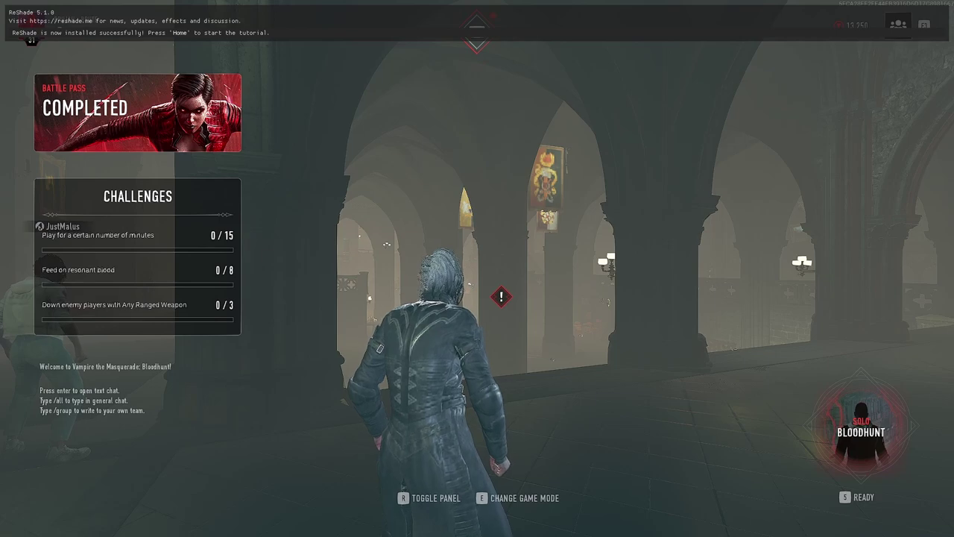
key(Home)
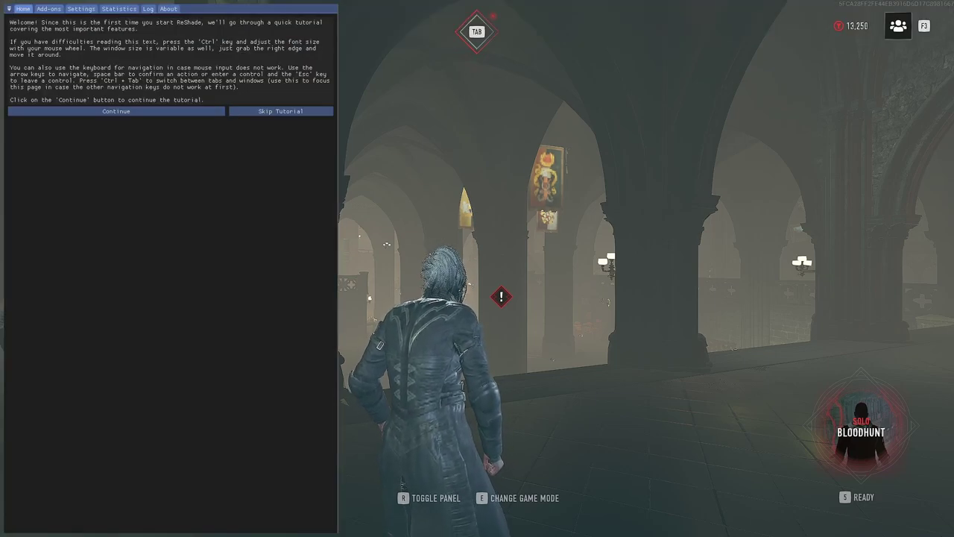
click(268, 111)
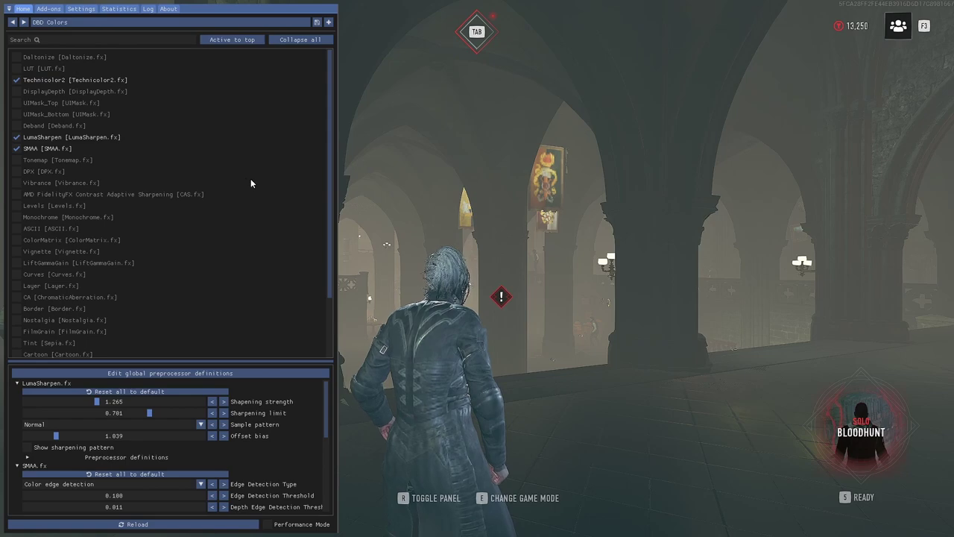
Set the ReShade overlay key to Shift + 0, turn on performance mode and close the overlay
click(80, 9)
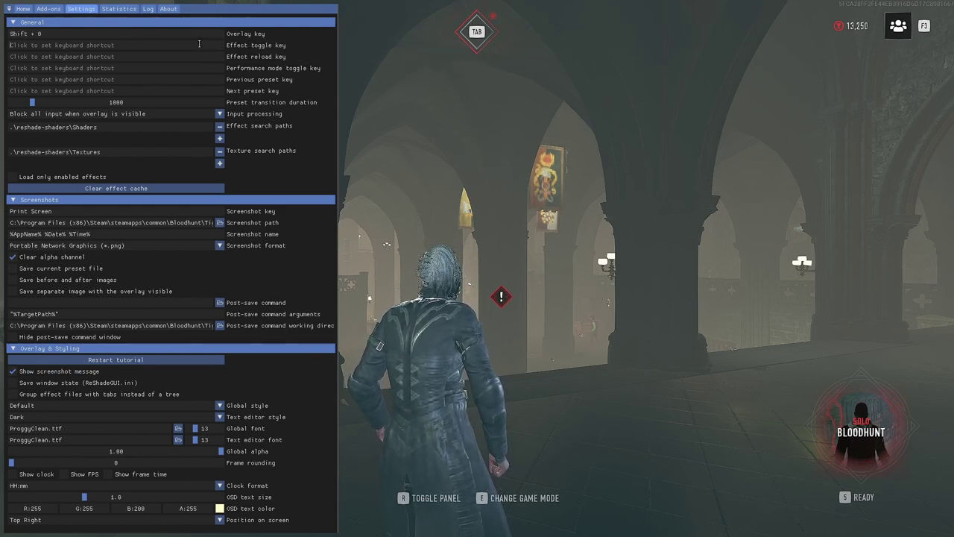
click(25, 9)
click(268, 525)
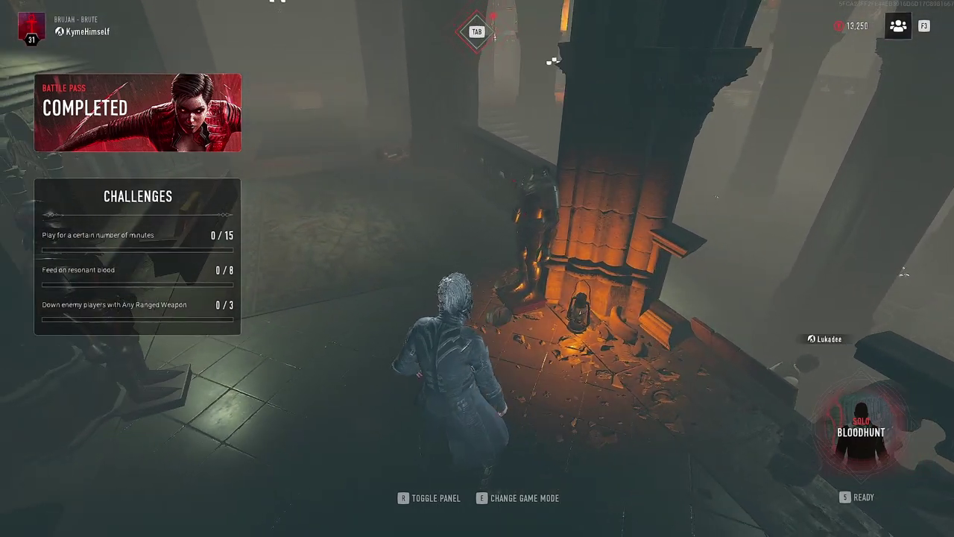
key(Home)
key(Home)
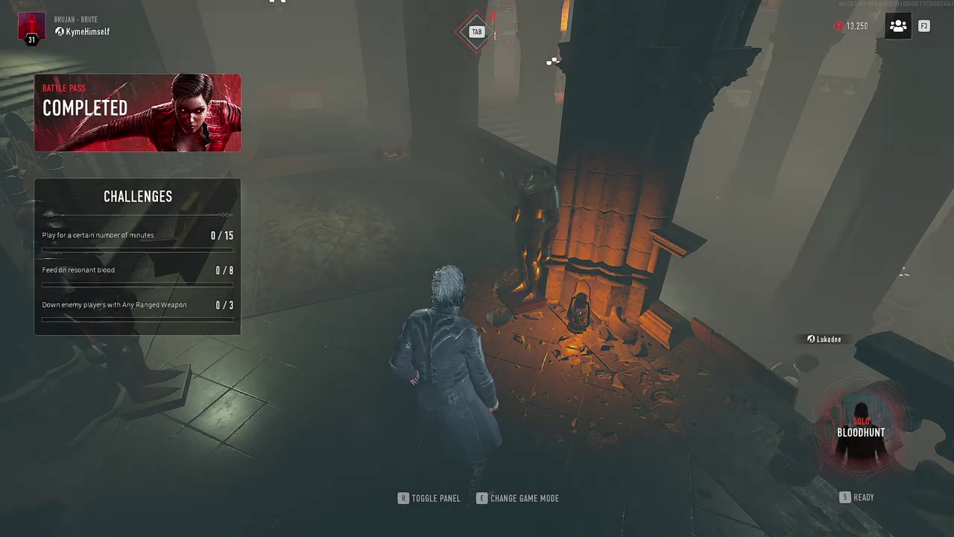
Open the in-game store, browse the Flash Store's featured and seasonal outfits and return to the lobby
key(w)
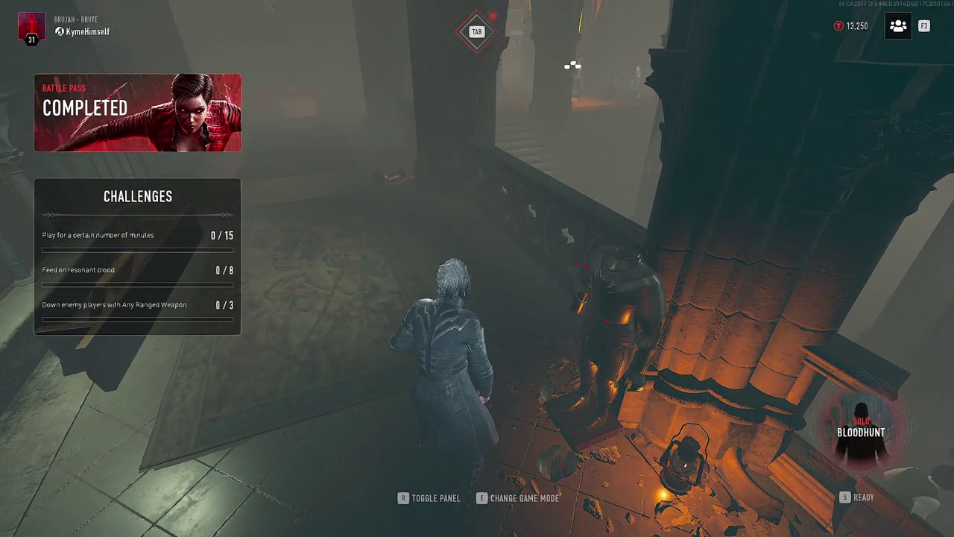
key(F3)
click(290, 32)
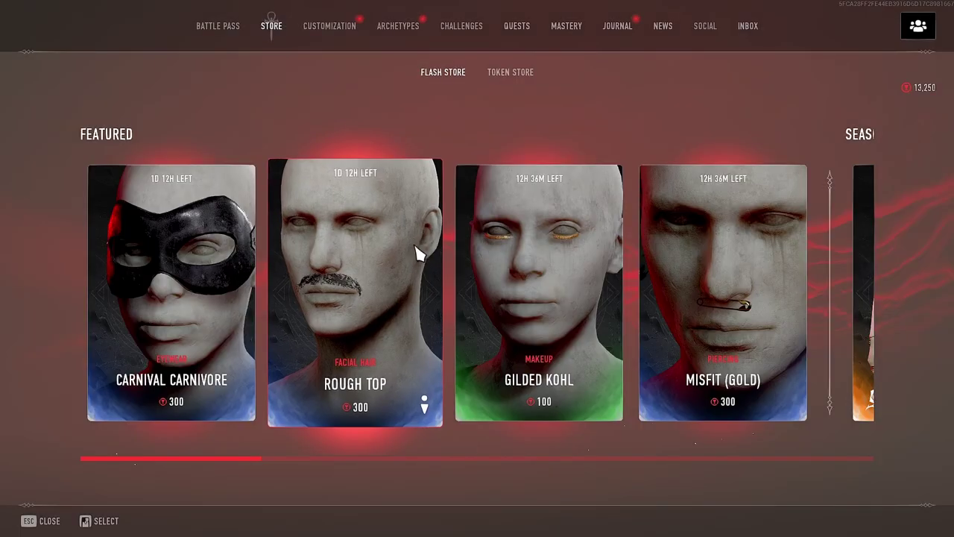
scroll(417, 251, down, 5)
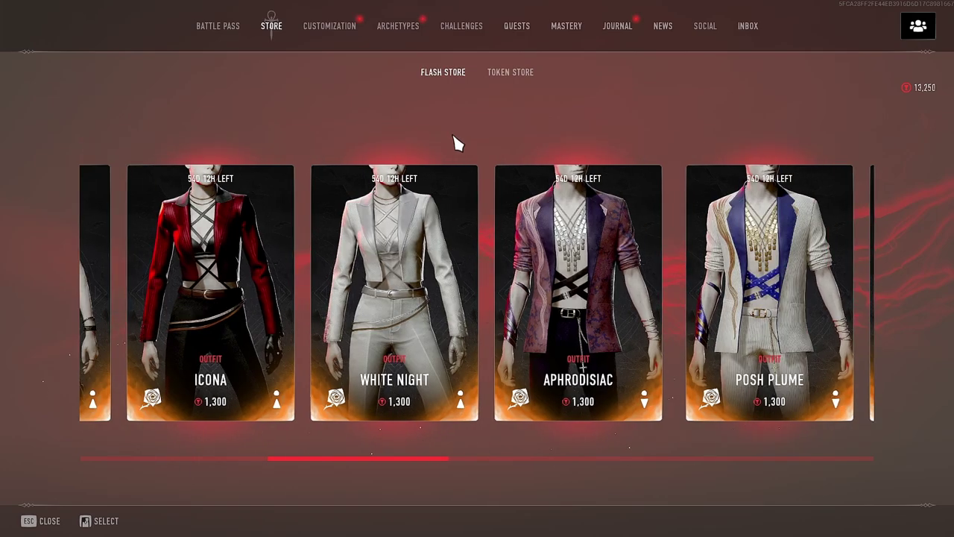
scroll(253, 219, up, 1)
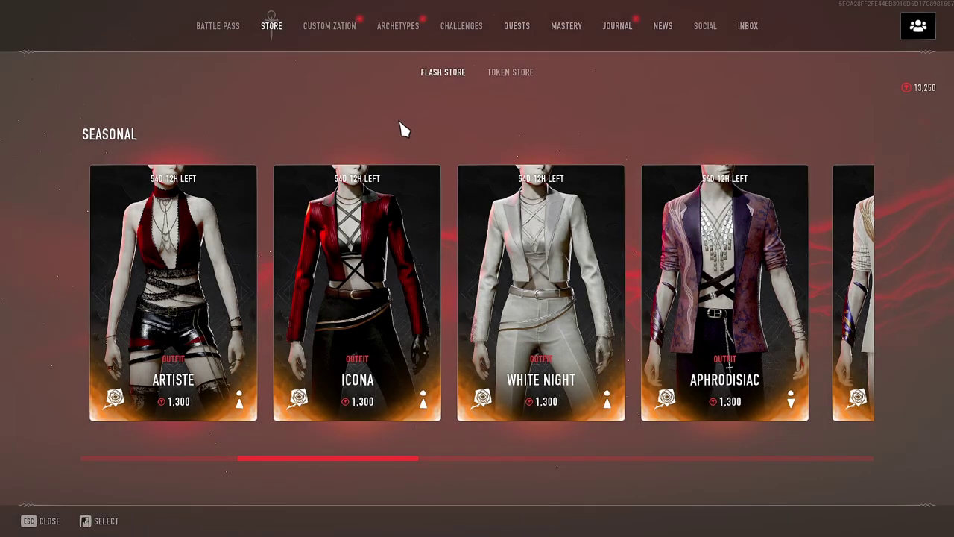
scroll(485, 255, down, 10)
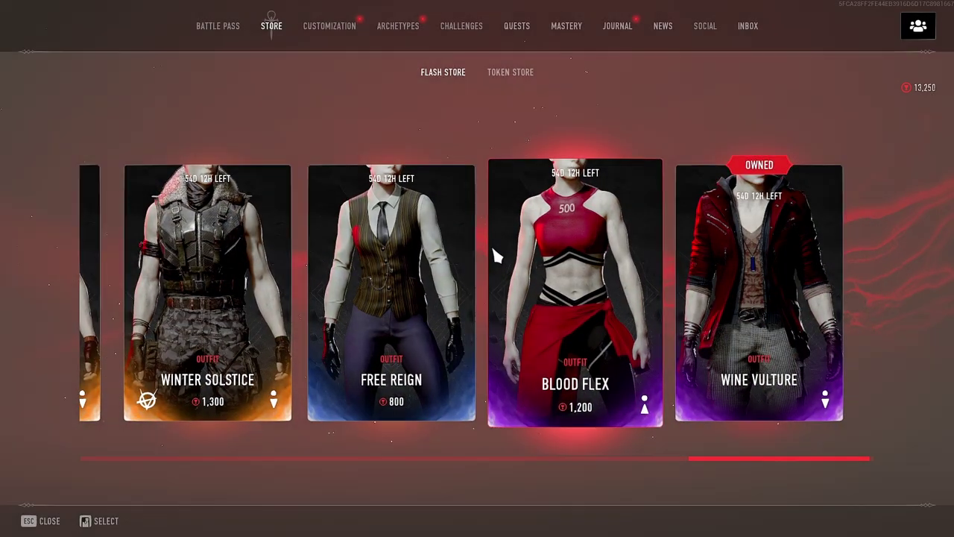
key(Escape)
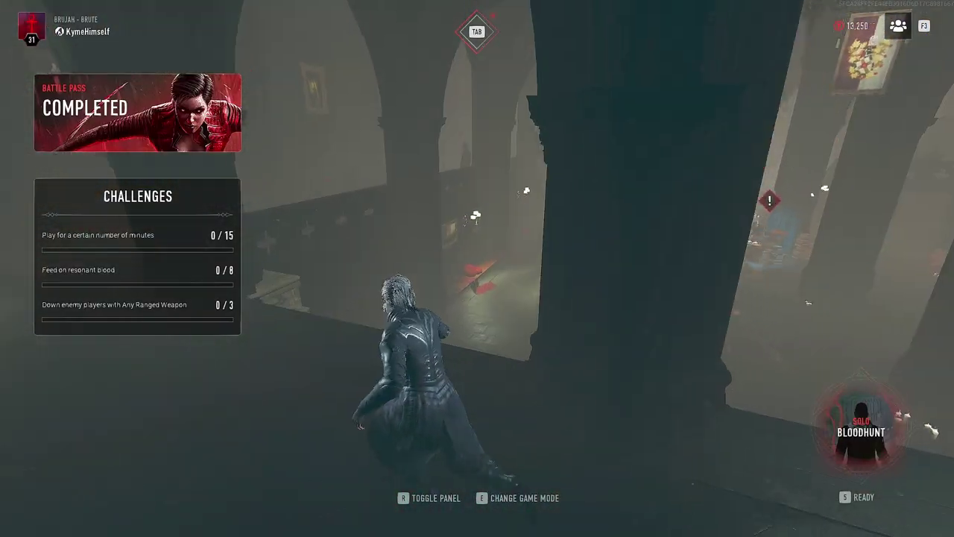